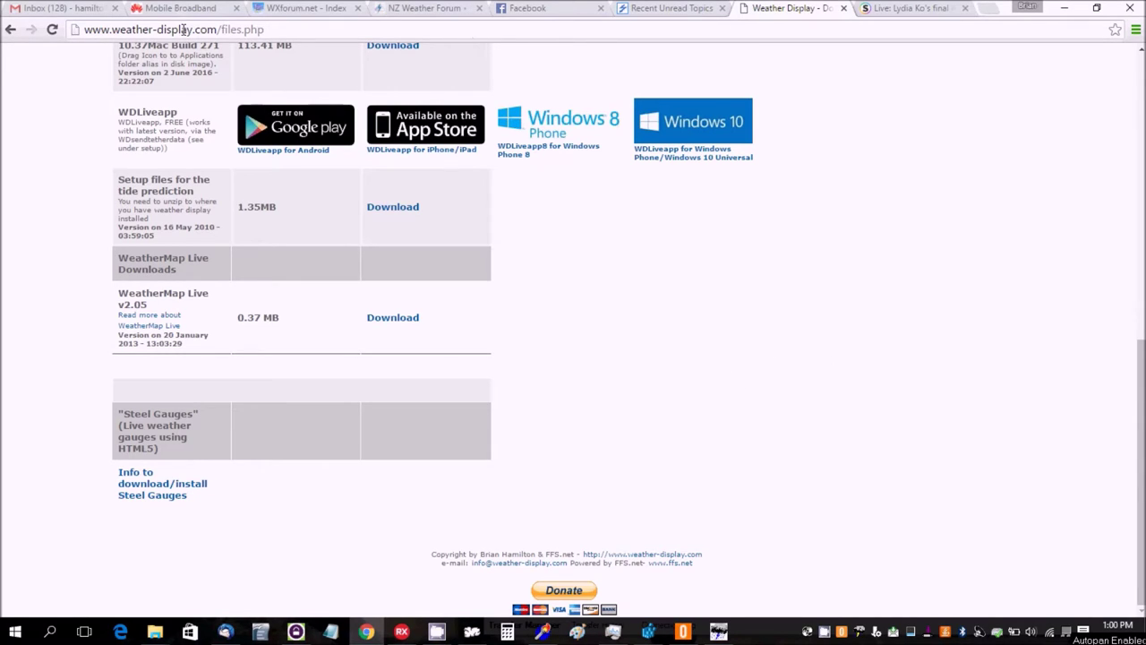
Download the SteelSeries gauges zip from the Cumulus wiki's Downloads section and open it in WinZip
{"action": "mouse_move", "coordinate": [1124, 409]}
{"action": "left_mouse_down"}
{"action": "mouse_move", "coordinate": [1119, 109]}
{"action": "mouse_move", "coordinate": [1123, 408]}
{"action": "left_mouse_up"}
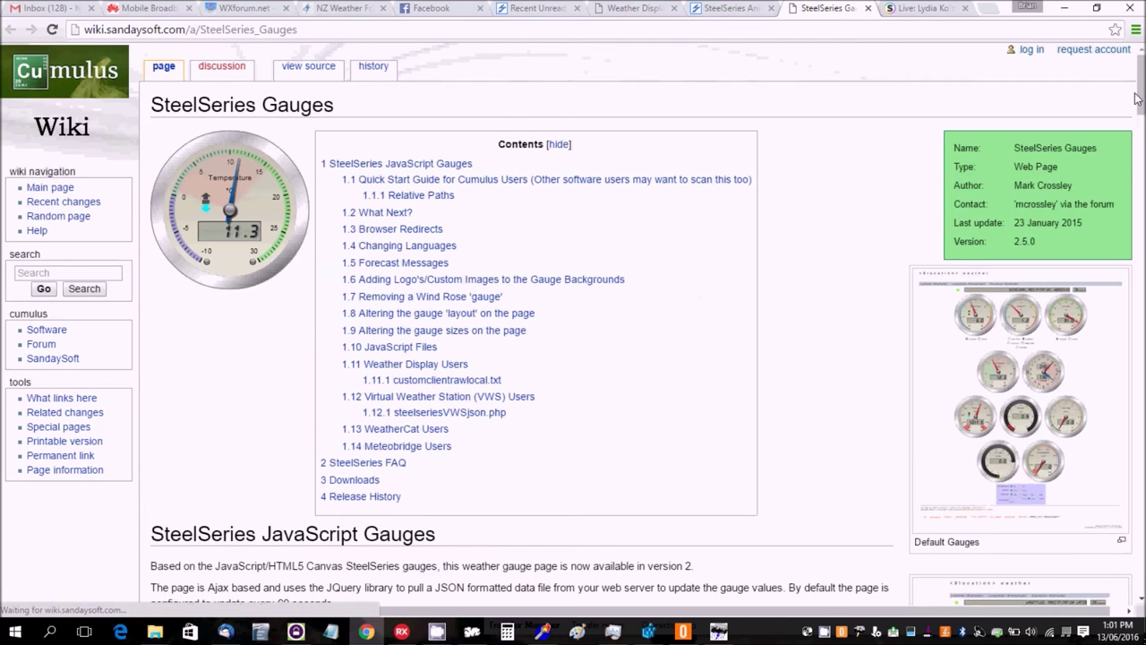
{"action": "scroll", "coordinate": [1140, 85], "scroll_direction": "down", "scroll_amount": 2}
{"action": "left_click_drag", "start_coordinate": [1141, 85], "coordinate": [1137, 567]}
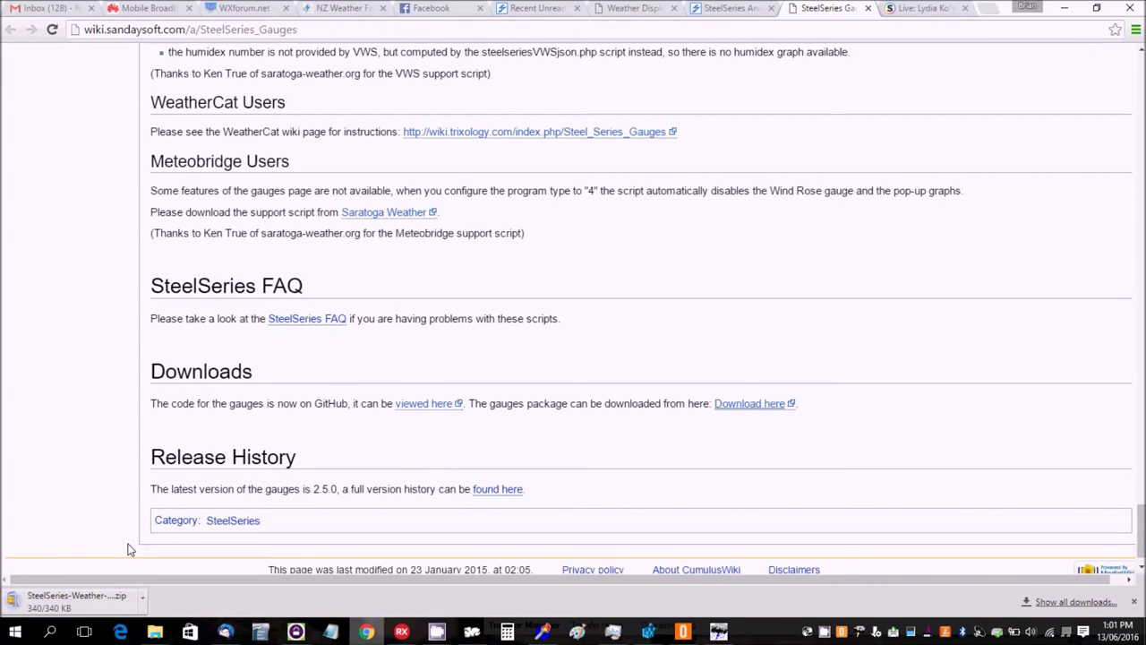
{"action": "left_click", "coordinate": [81, 603]}
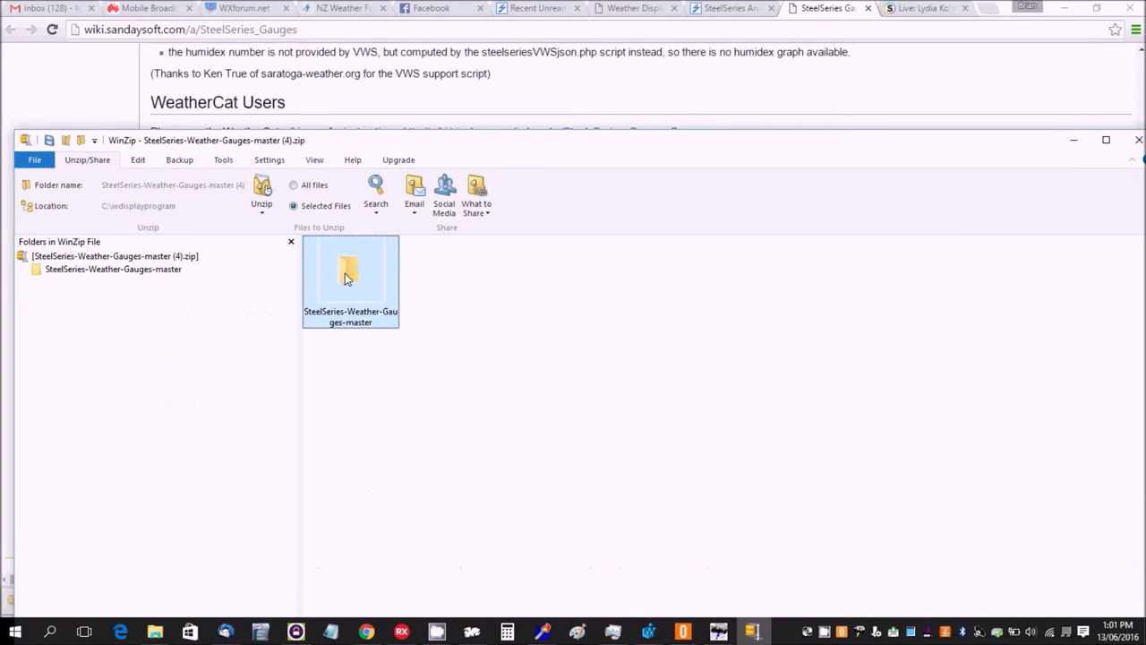
Unzip SteelSeries-Weather-Gauges-master to C:\wdisplay, answering Yes to All to overwrite existing files
{"action": "left_click", "coordinate": [261, 206]}
{"action": "left_click", "coordinate": [284, 243]}
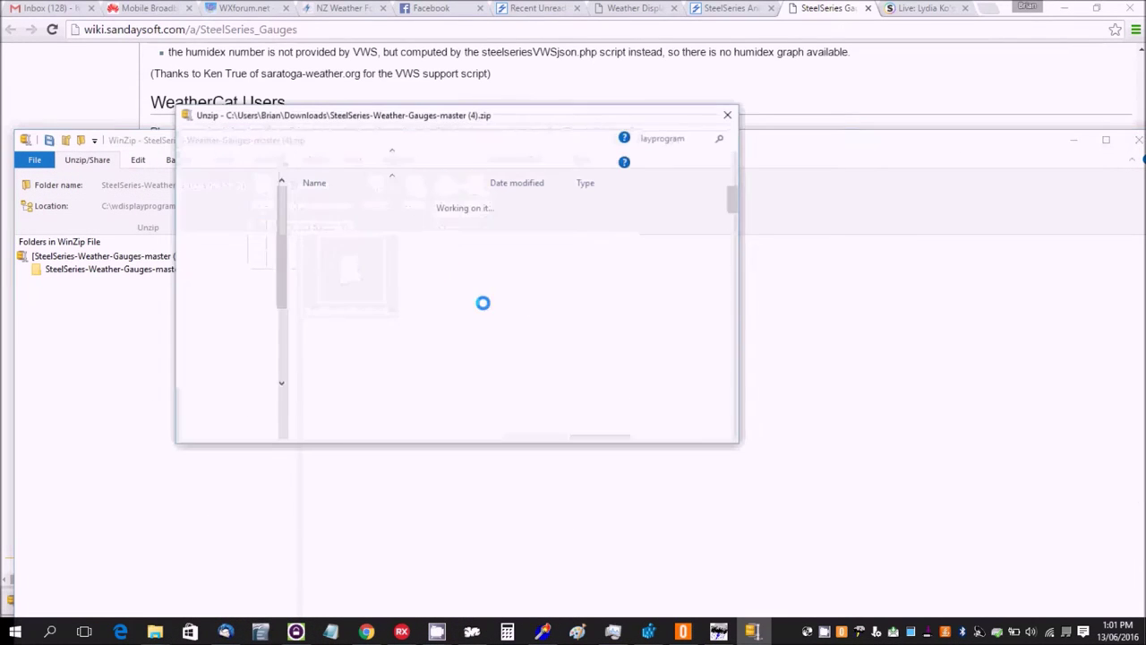
{"action": "left_click", "coordinate": [331, 140]}
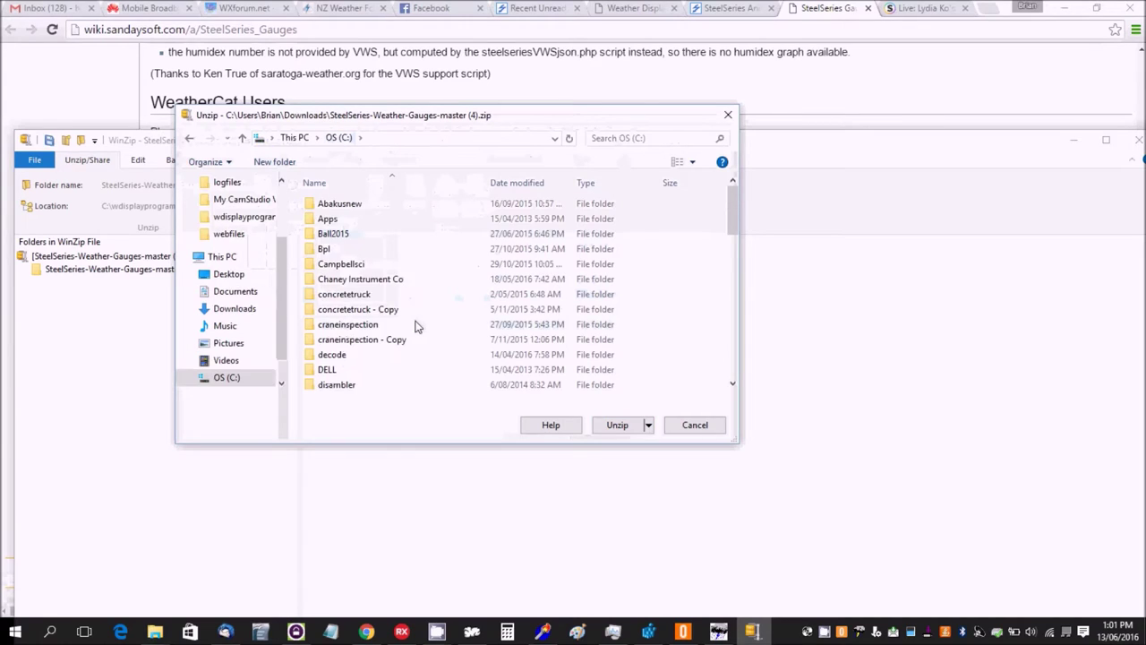
{"action": "scroll", "coordinate": [414, 327], "scroll_direction": "down", "scroll_amount": 15}
{"action": "left_click", "coordinate": [340, 291]}
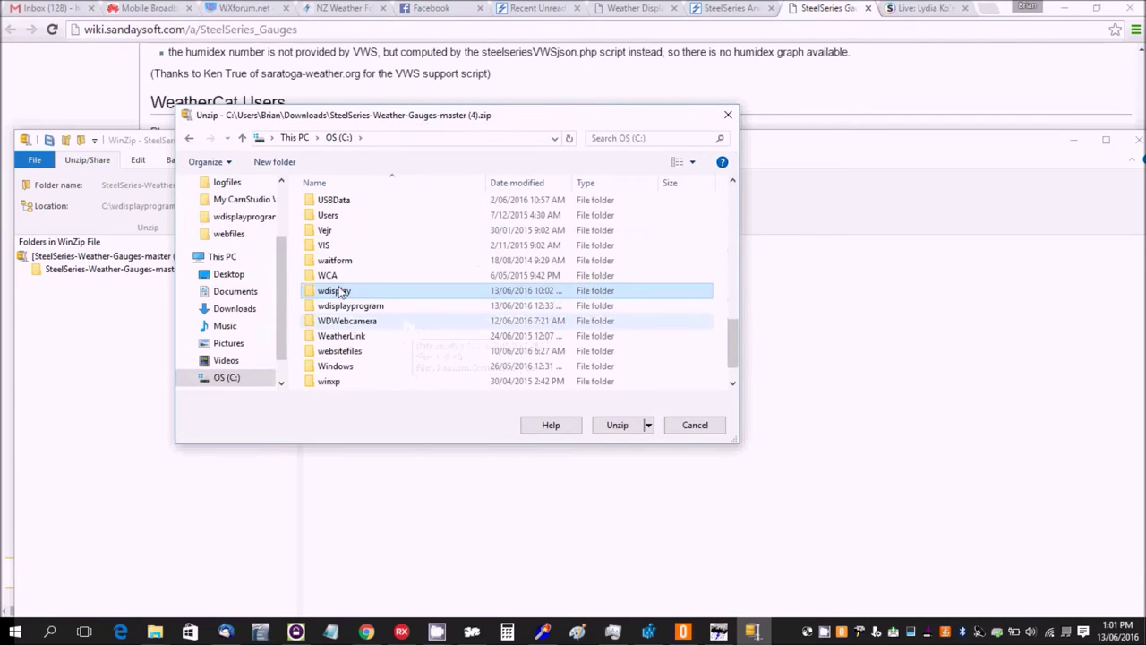
{"action": "double_click", "coordinate": [341, 291]}
{"action": "left_click", "coordinate": [614, 425]}
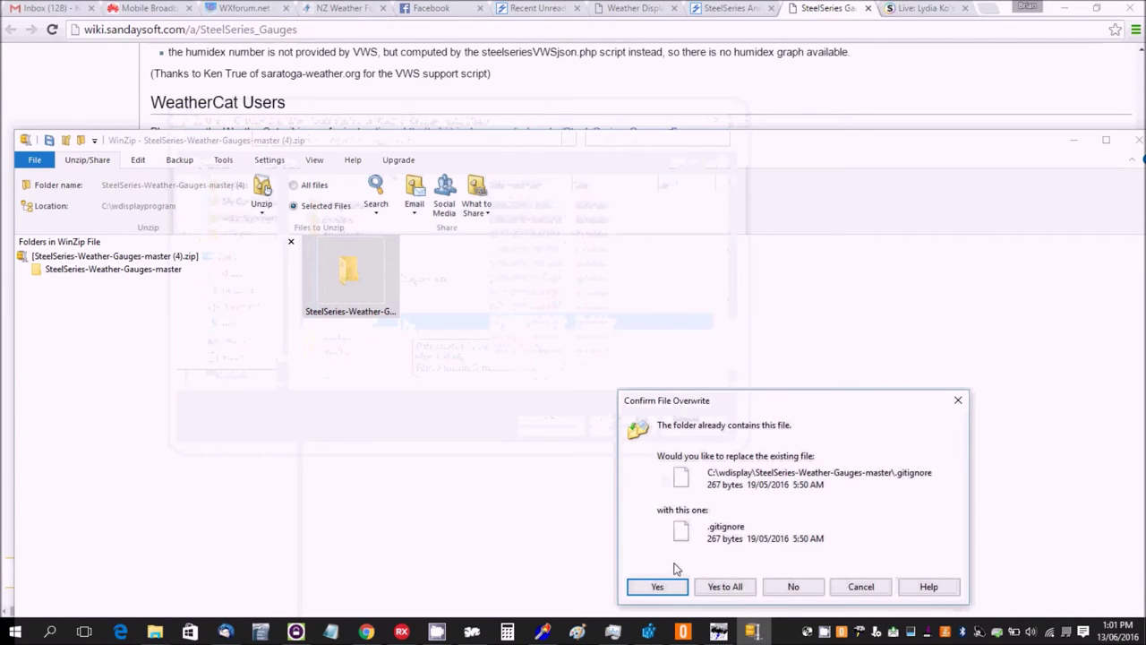
{"action": "left_click", "coordinate": [729, 587]}
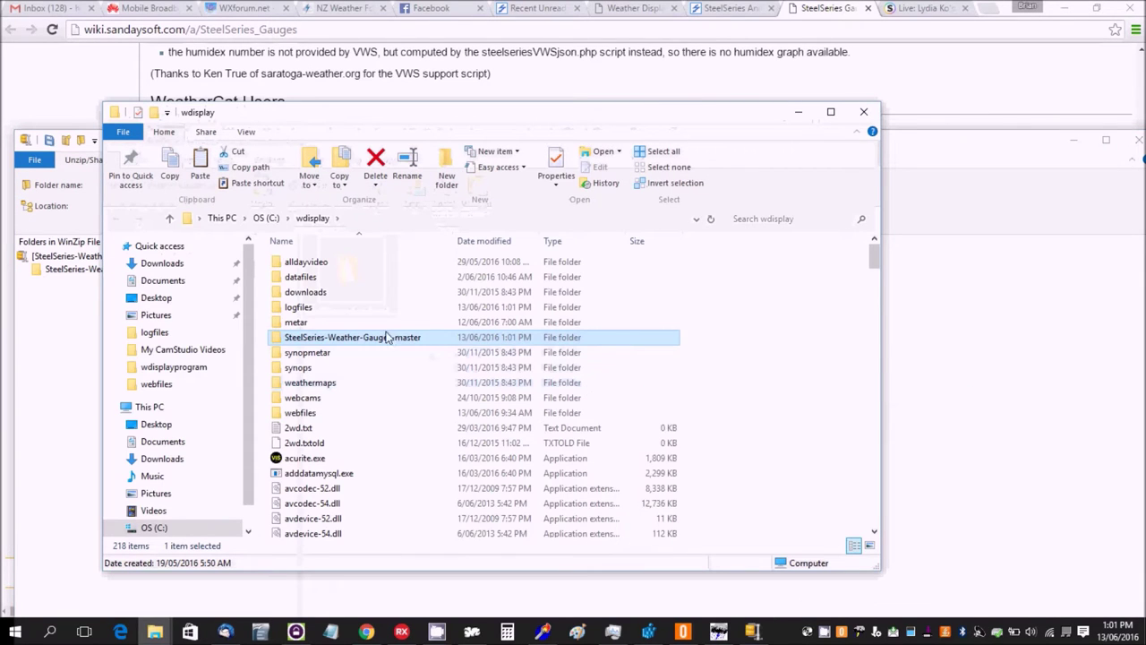
Open gauges.js from SteelSeries-Weather-Gauges-master\web_server\scripts with Edit with Notepad++
{"action": "double_click", "coordinate": [386, 337]}
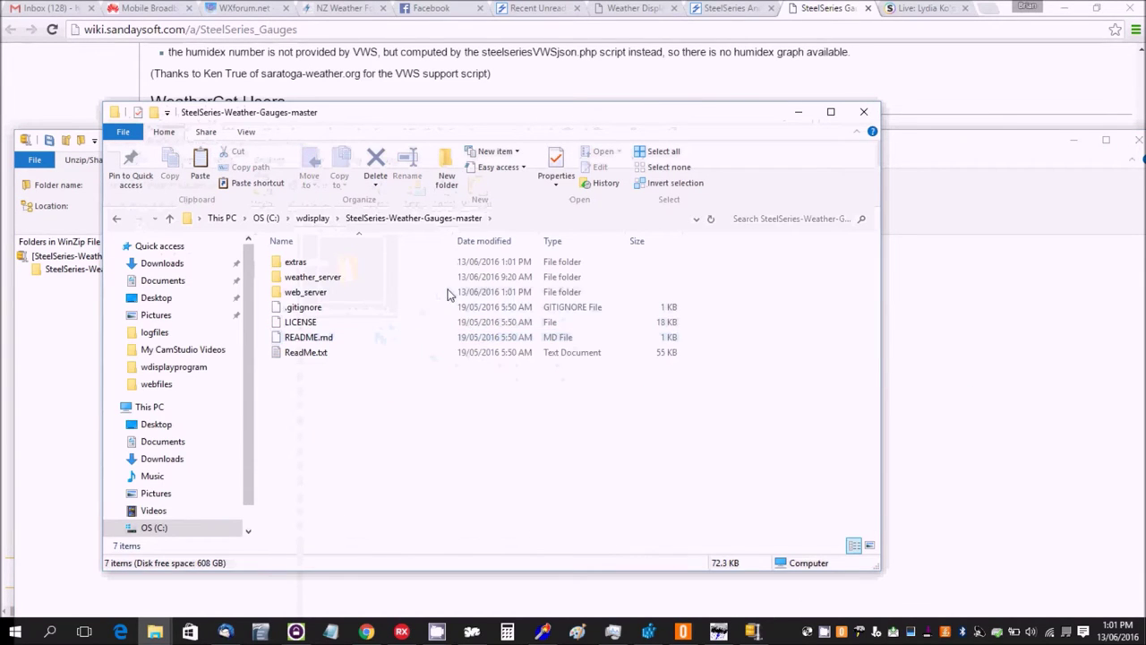
{"action": "double_click", "coordinate": [315, 295]}
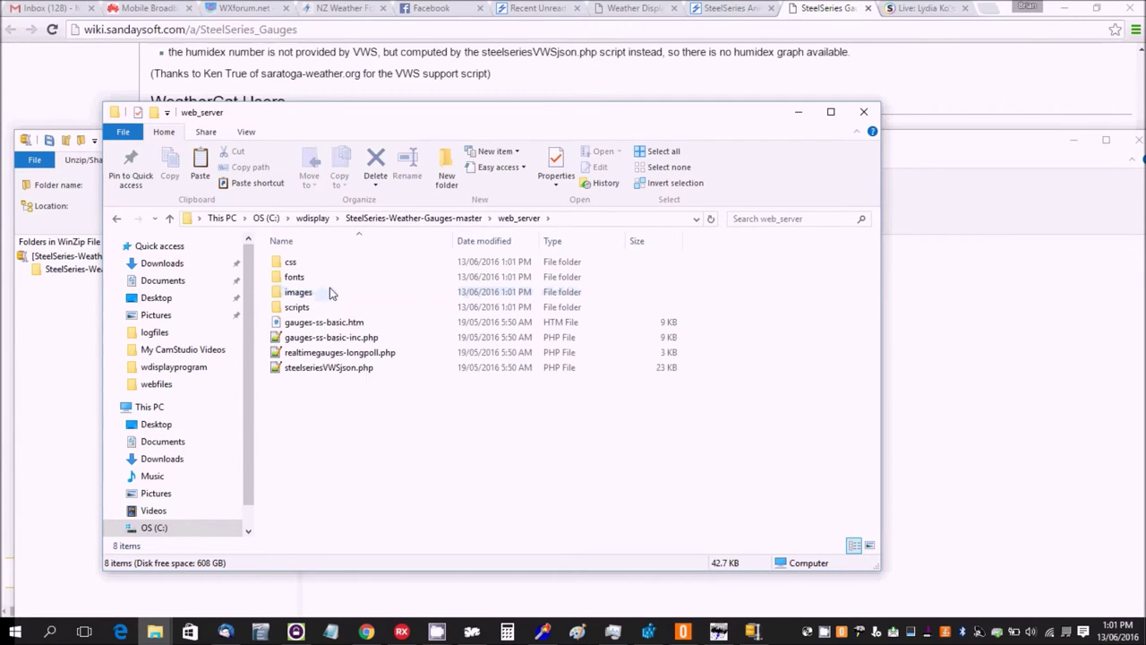
{"action": "double_click", "coordinate": [298, 307]}
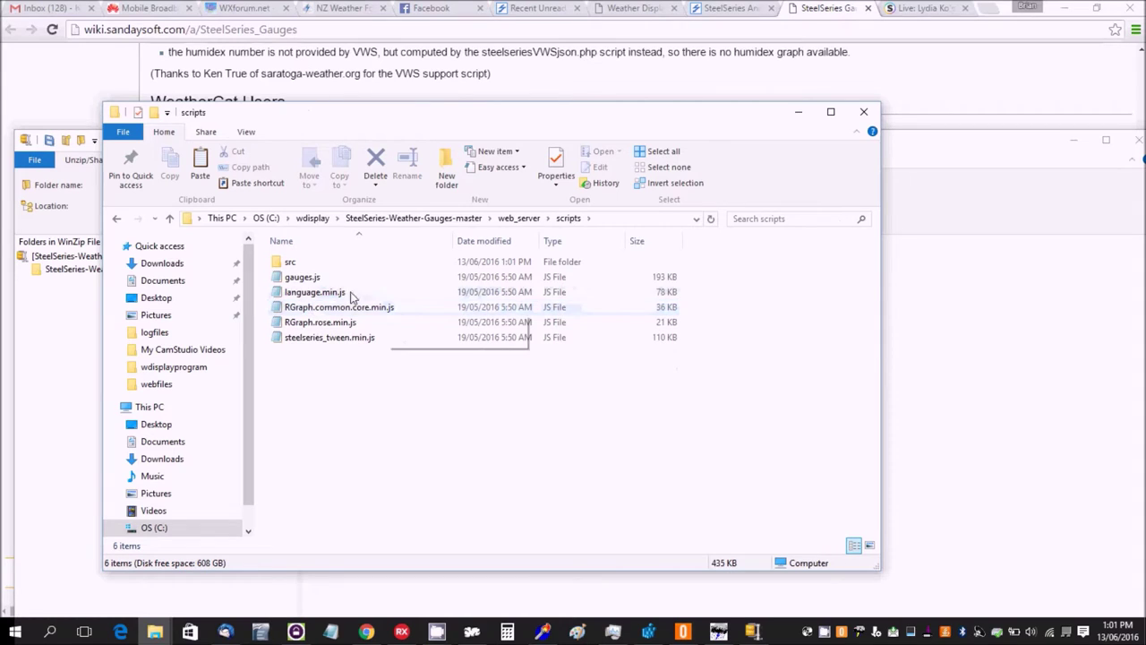
{"action": "right_click", "coordinate": [307, 281]}
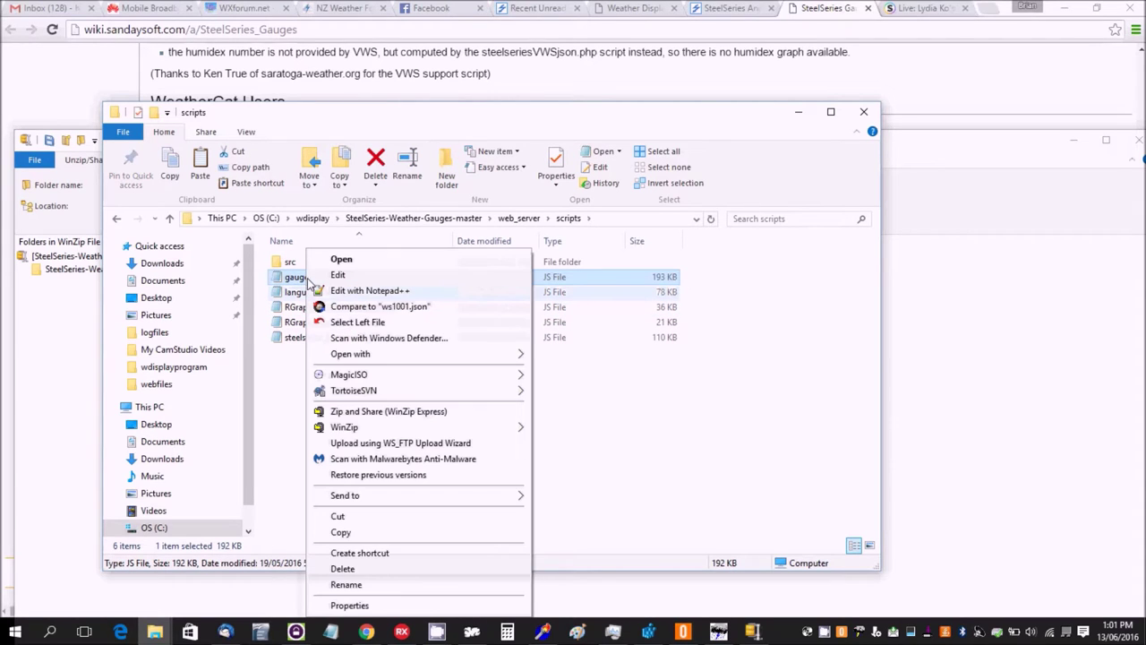
{"action": "left_click", "coordinate": [360, 293]}
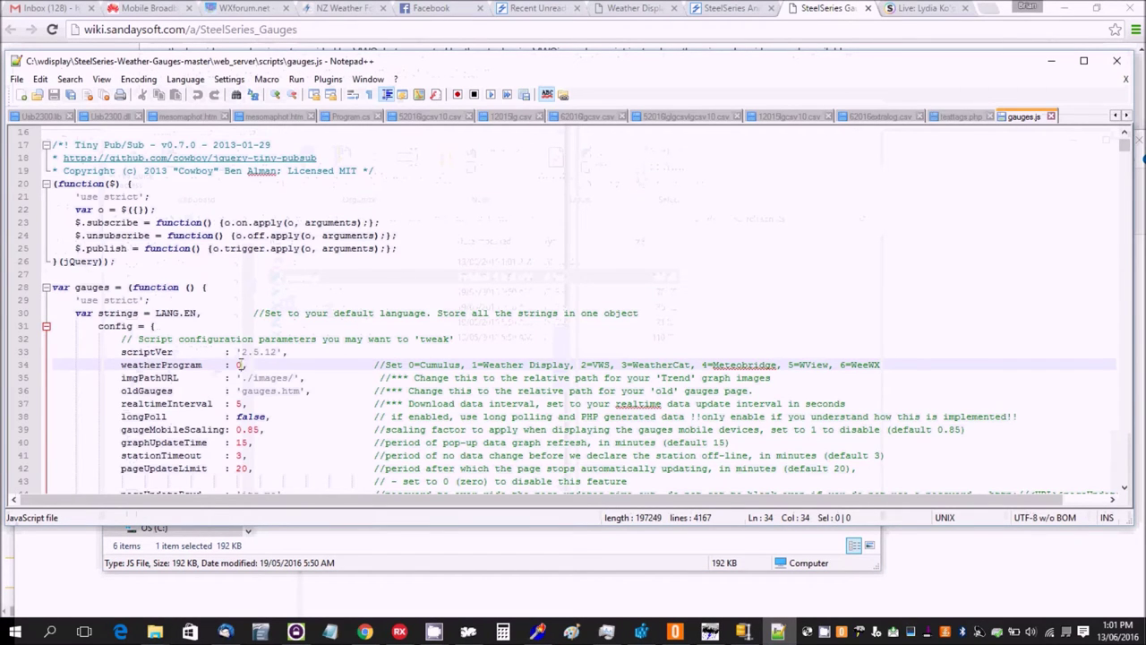
Change weatherProgram on line 34 from 0 to 1, save gauges.js and close Notepad++
{"action": "double_click", "coordinate": [239, 365]}
{"action": "type", "text": "1"}
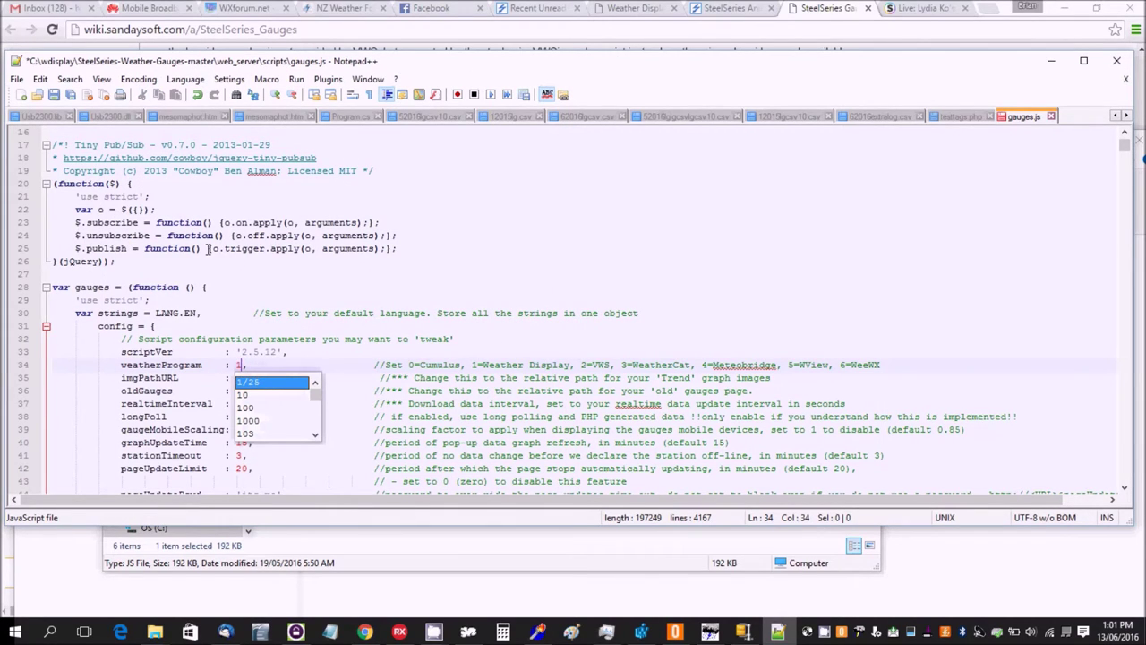
{"action": "left_click", "coordinate": [16, 79]}
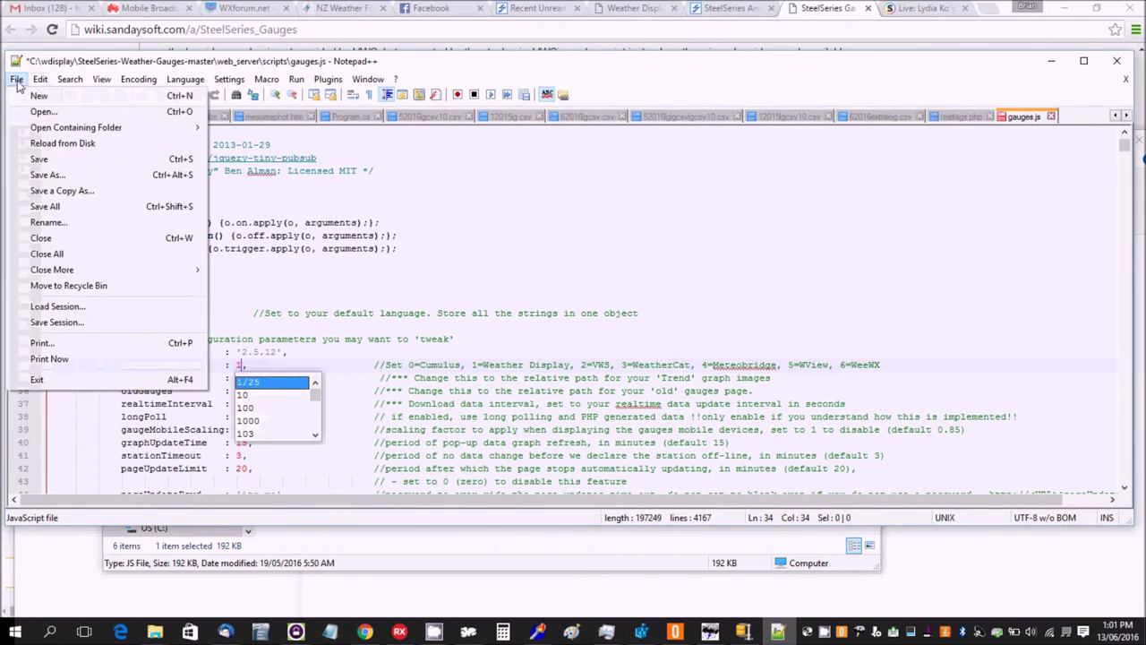
{"action": "left_click", "coordinate": [36, 161]}
{"action": "left_click", "coordinate": [1116, 60]}
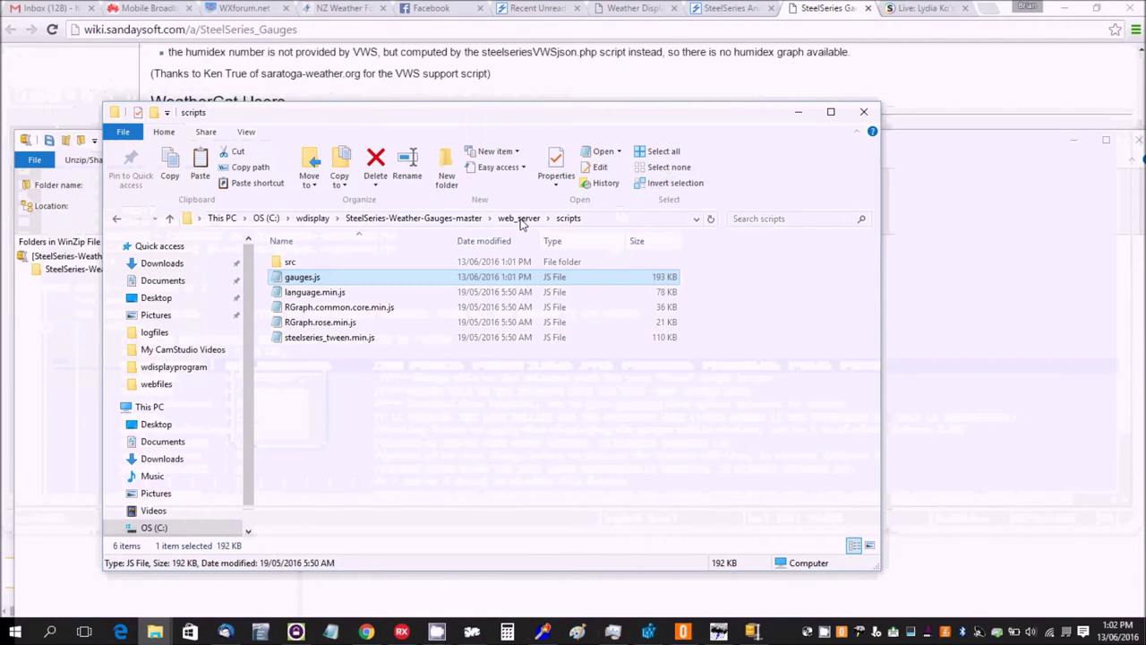
Copy customclientrawlocal.txt from the package's weather_server\Weather Display folder
{"action": "left_click", "coordinate": [475, 223]}
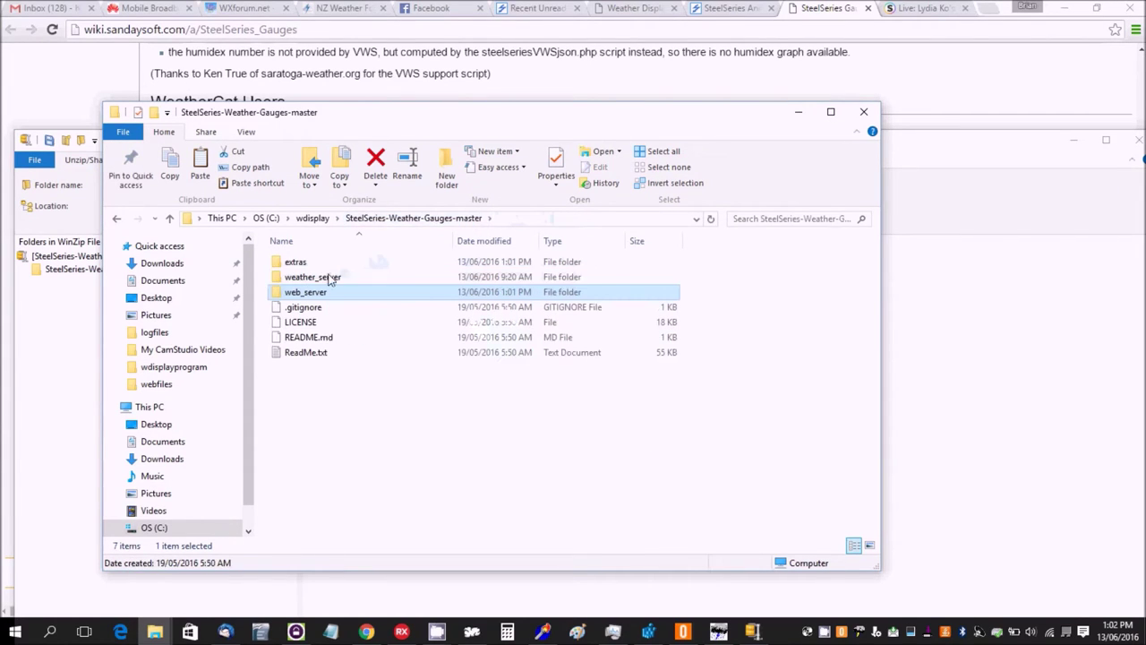
{"action": "double_click", "coordinate": [332, 280]}
{"action": "double_click", "coordinate": [307, 296]}
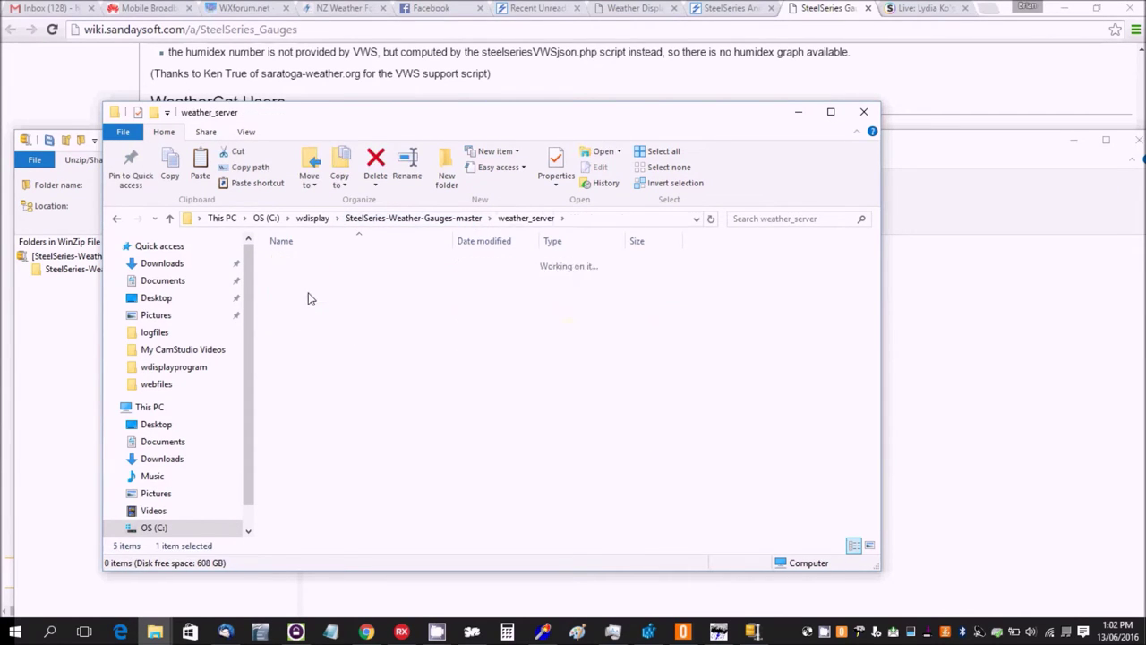
{"action": "left_click", "coordinate": [312, 262]}
{"action": "right_click", "coordinate": [313, 263]}
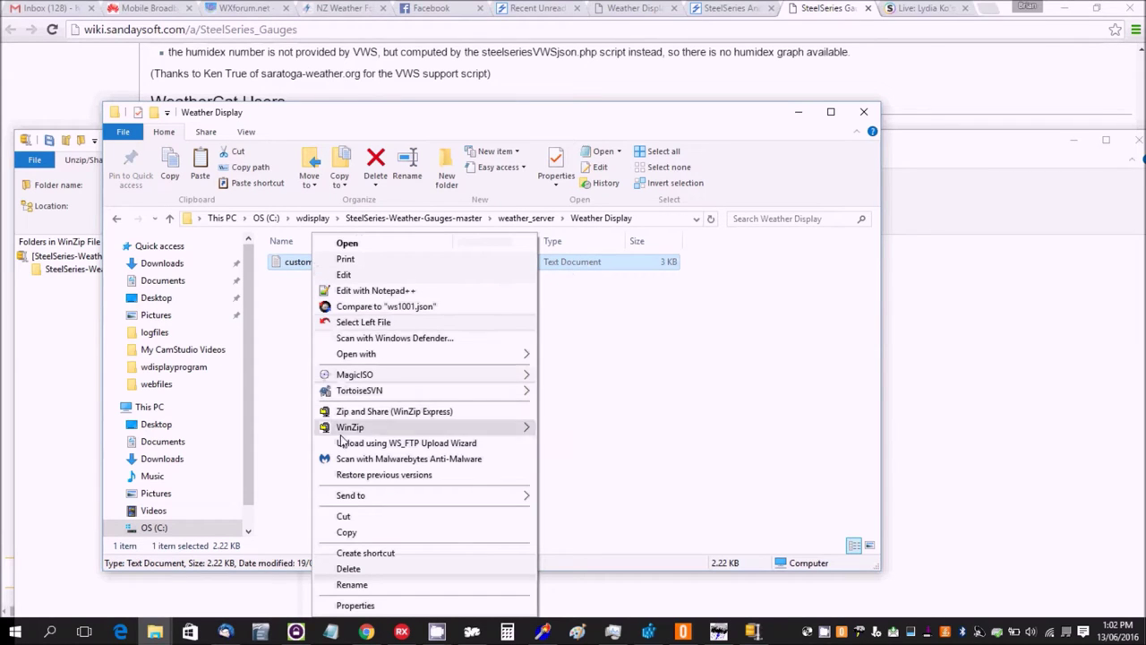
{"action": "left_click", "coordinate": [347, 532]}
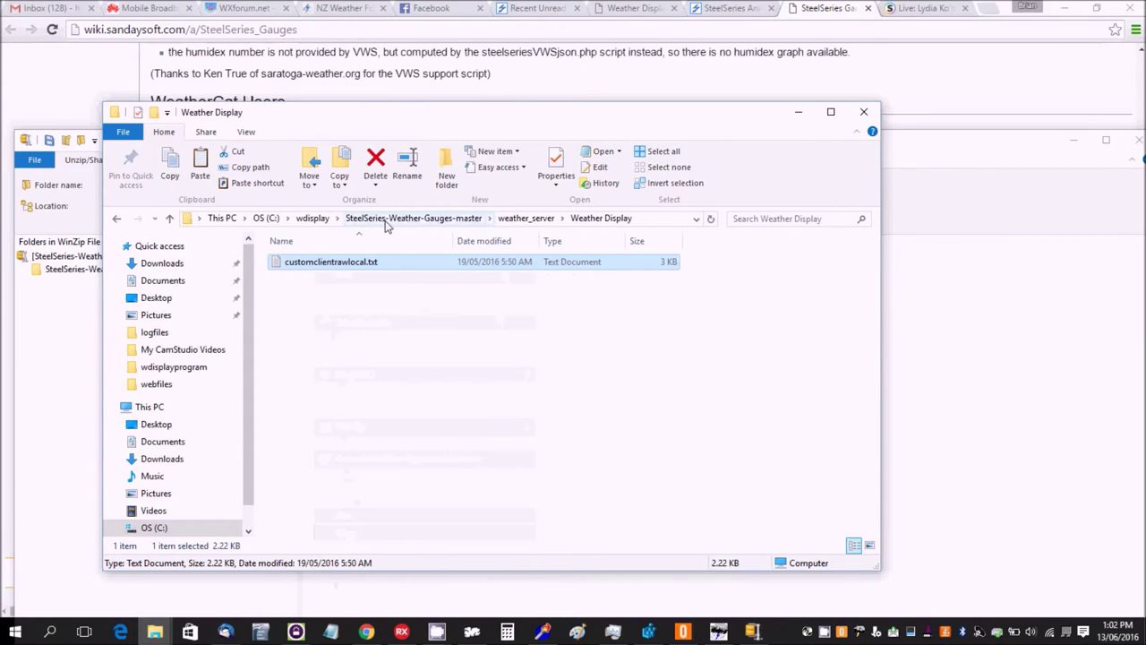
Paste it into C:\wdisplay\webfiles, replacing the old file, then switch to Weather Display
{"action": "left_click", "coordinate": [312, 218]}
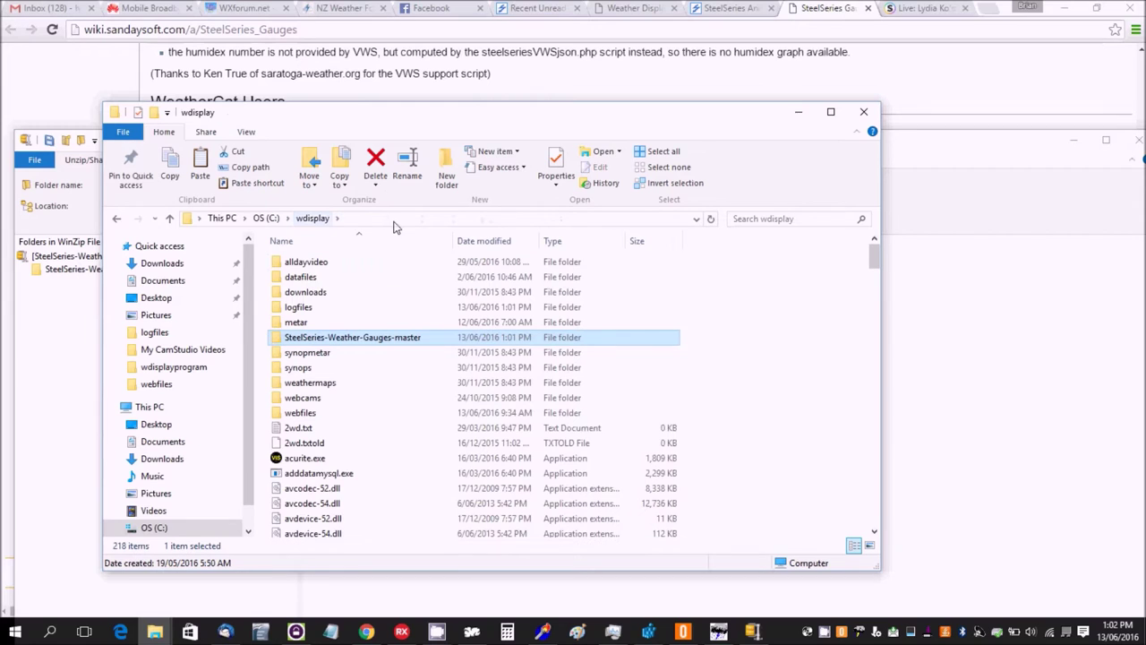
{"action": "double_click", "coordinate": [302, 413]}
{"action": "right_click", "coordinate": [385, 374]}
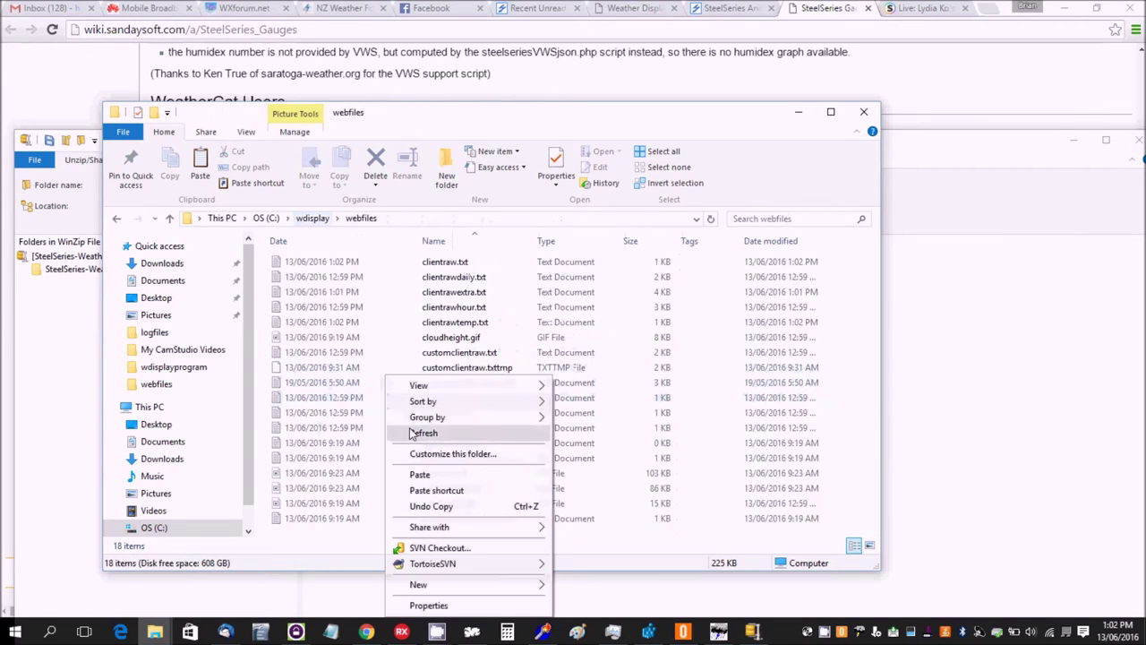
{"action": "left_click", "coordinate": [421, 475]}
{"action": "left_click", "coordinate": [501, 215]}
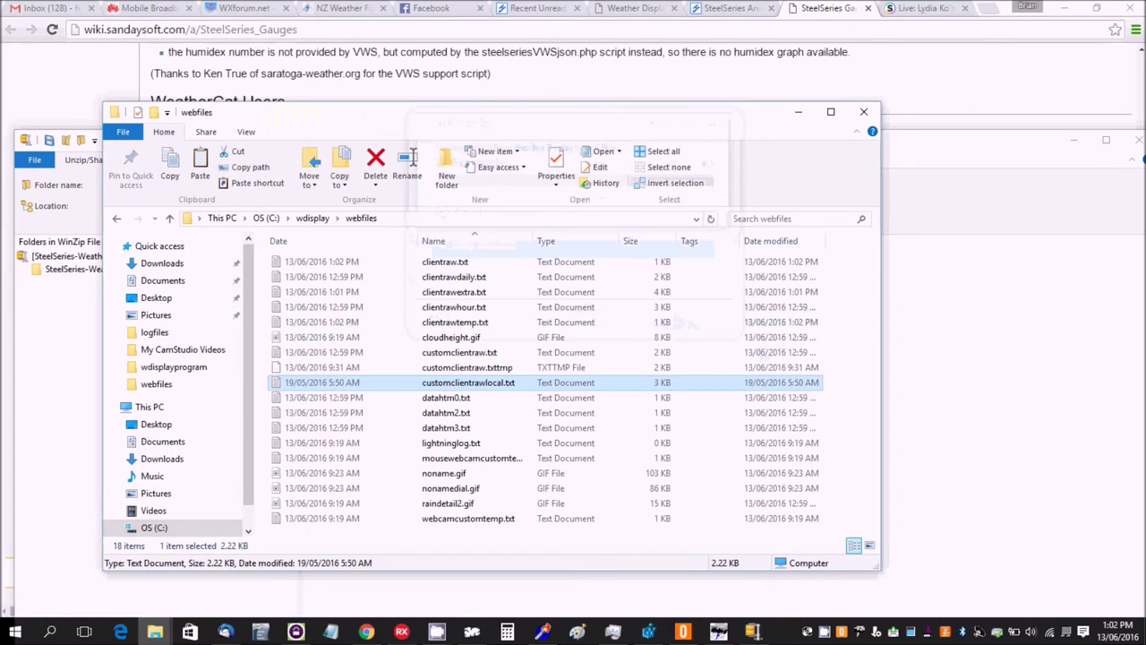
{"action": "left_click", "coordinate": [719, 632]}
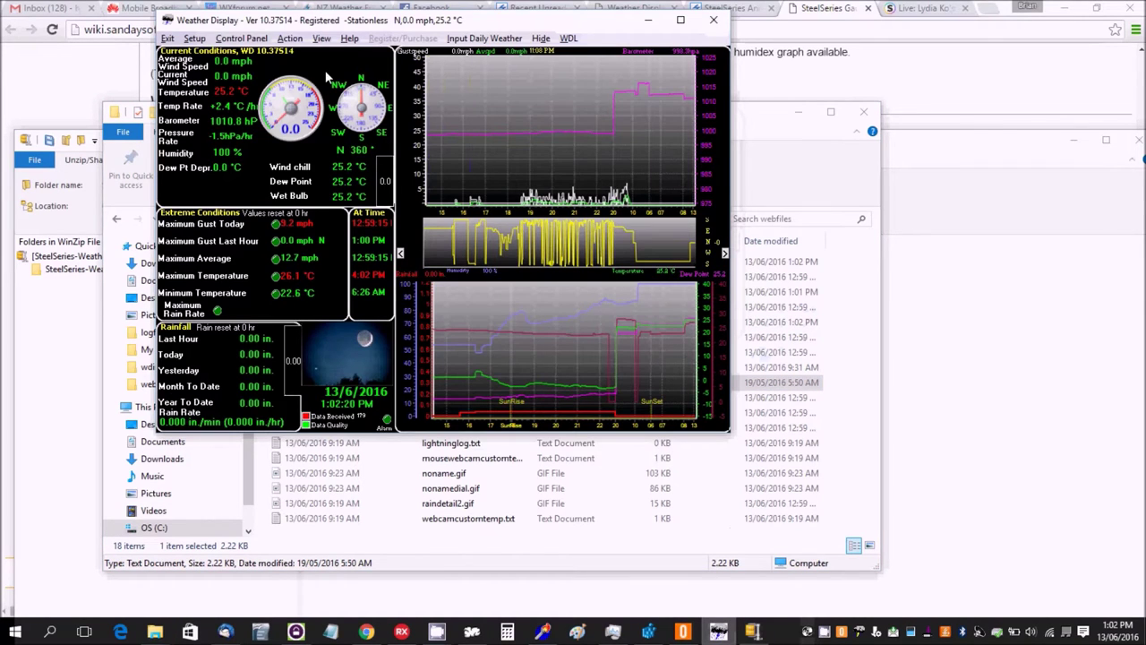
Review the FTP & Connections settings from the Control Panel and confirm them unchanged with OK
{"action": "left_click", "coordinate": [242, 39]}
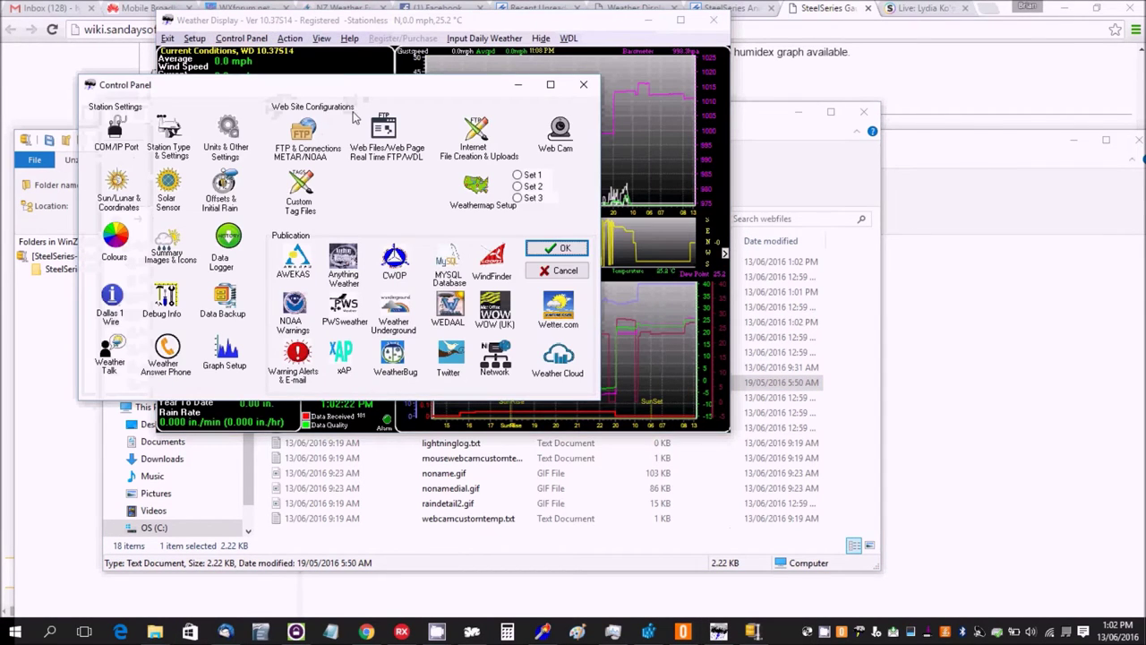
{"action": "left_click", "coordinate": [305, 130]}
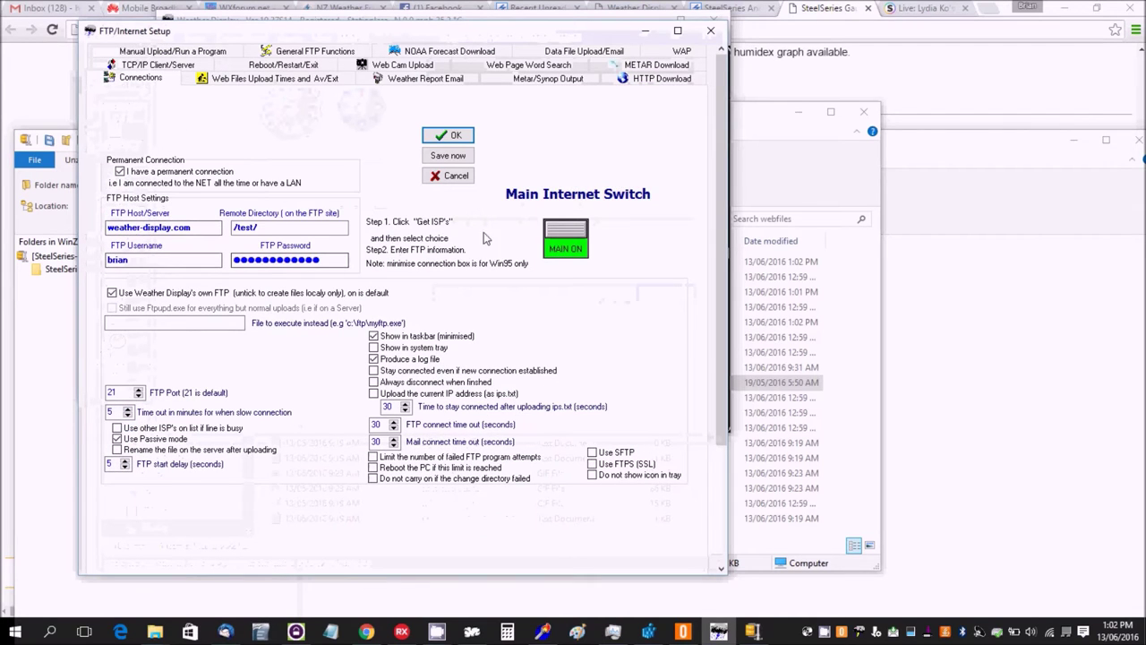
{"action": "left_click", "coordinate": [446, 135]}
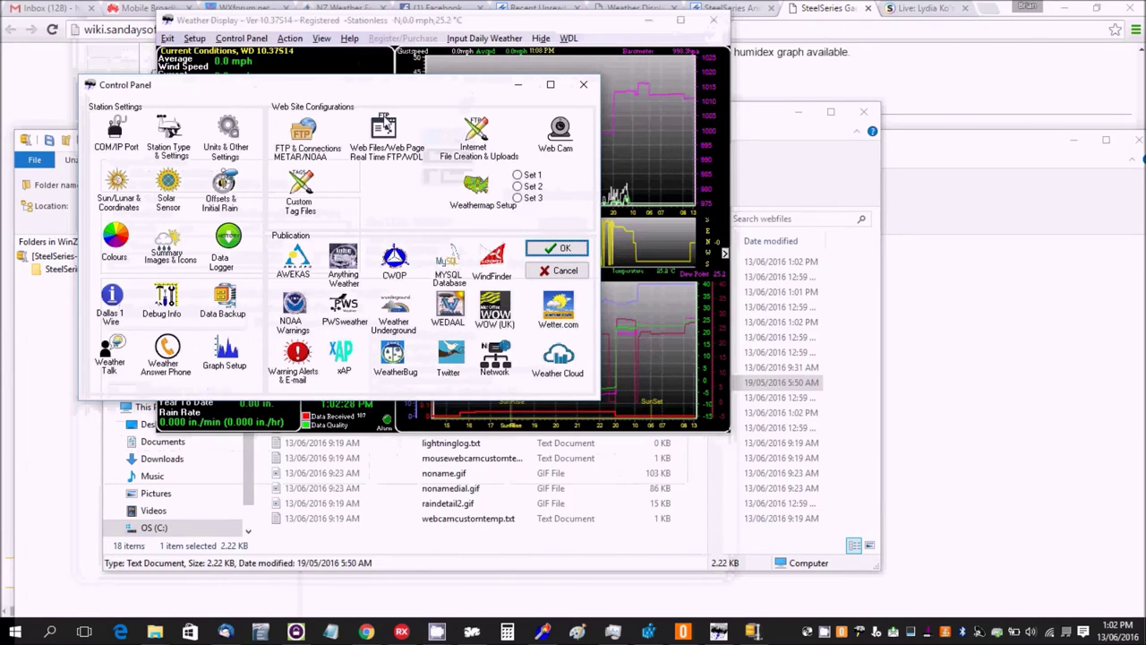
Start real-time clientraw FTP and create a custom clientraw file updating every 1 s, uploading every 2 s
{"action": "left_click", "coordinate": [385, 130]}
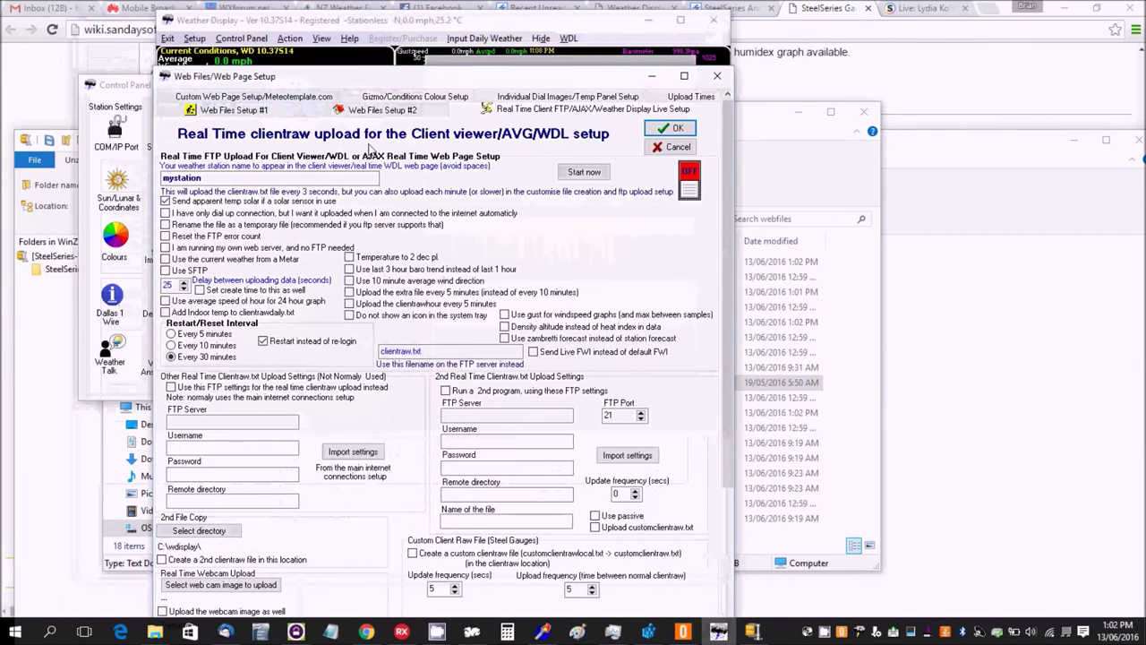
{"action": "left_click", "coordinate": [691, 176]}
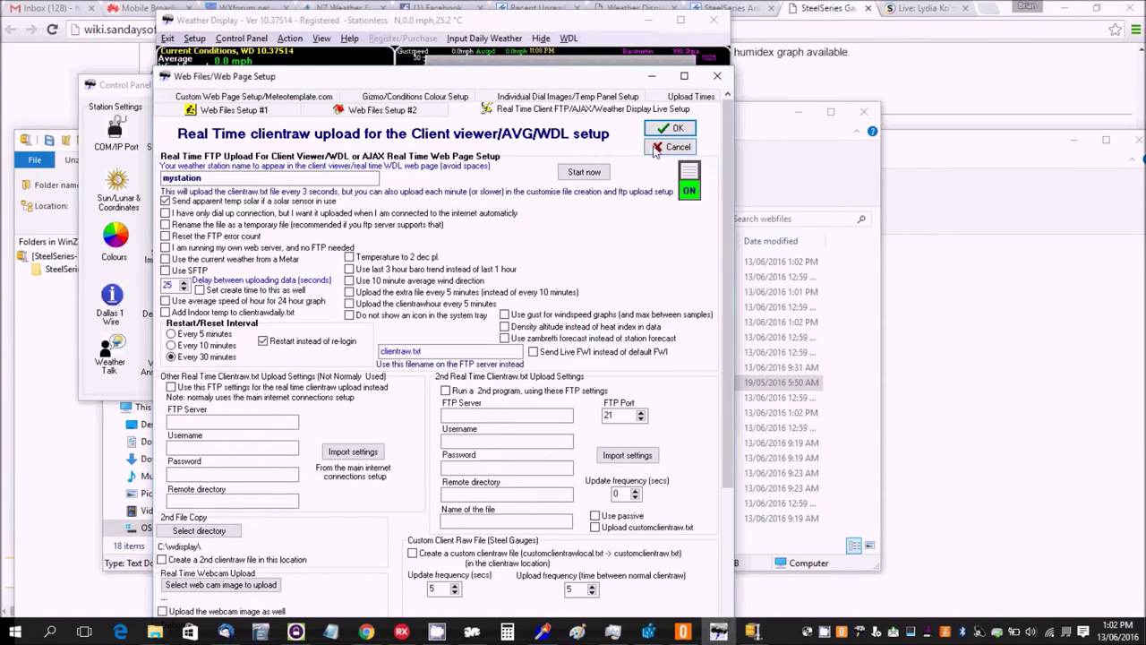
{"action": "left_click", "coordinate": [414, 553]}
{"action": "left_click", "coordinate": [455, 592]}
{"action": "left_click", "coordinate": [455, 592]}
{"action": "left_click", "coordinate": [454, 592]}
{"action": "left_click", "coordinate": [455, 592]}
{"action": "left_click", "coordinate": [590, 592]}
{"action": "left_click", "coordinate": [591, 592]}
{"action": "left_click", "coordinate": [590, 592]}
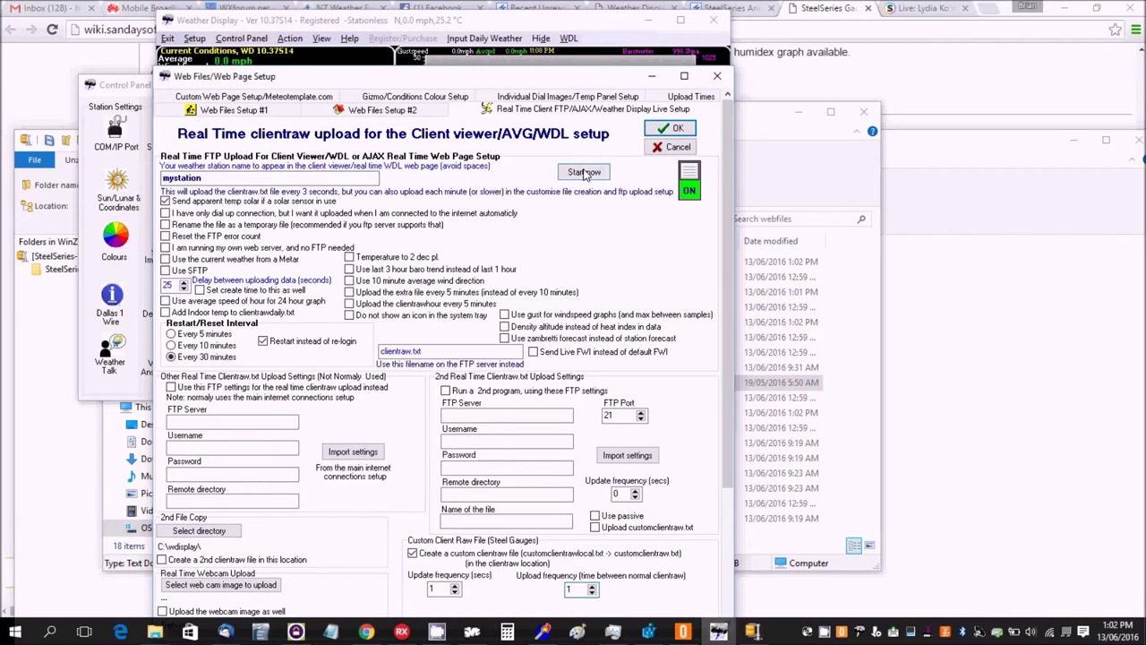
{"action": "left_click", "coordinate": [669, 128]}
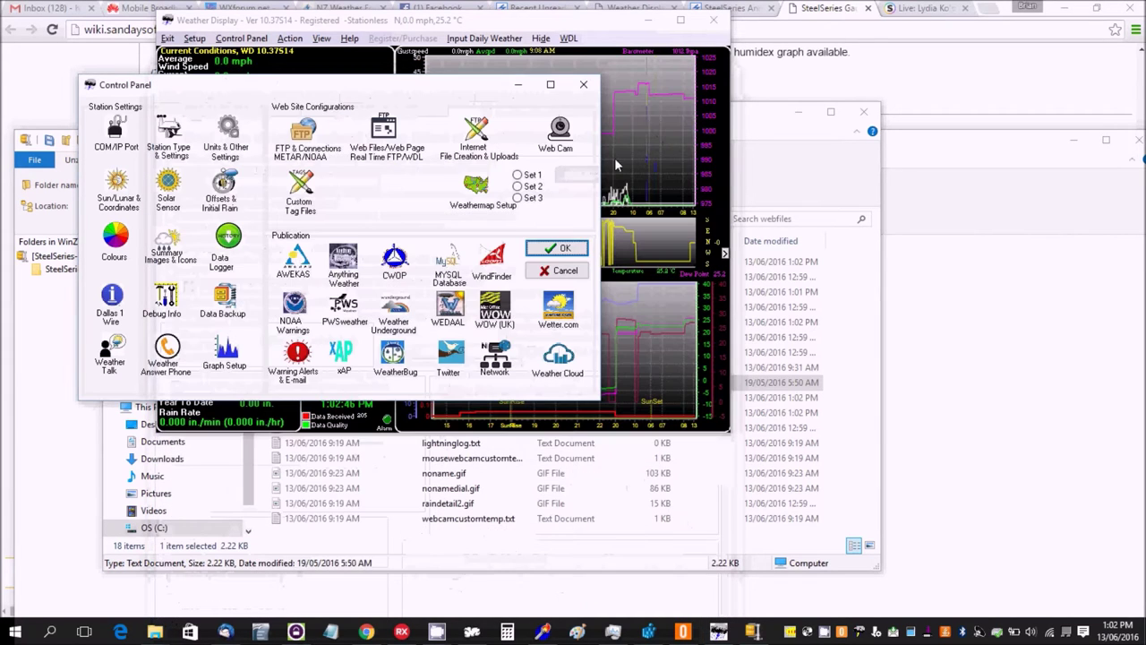
Close the Control Panel and relaunch Real time Clientraw FTP from clientrawrealtimeftp.exe in C:\wdisplay
{"action": "left_click", "coordinate": [565, 255]}
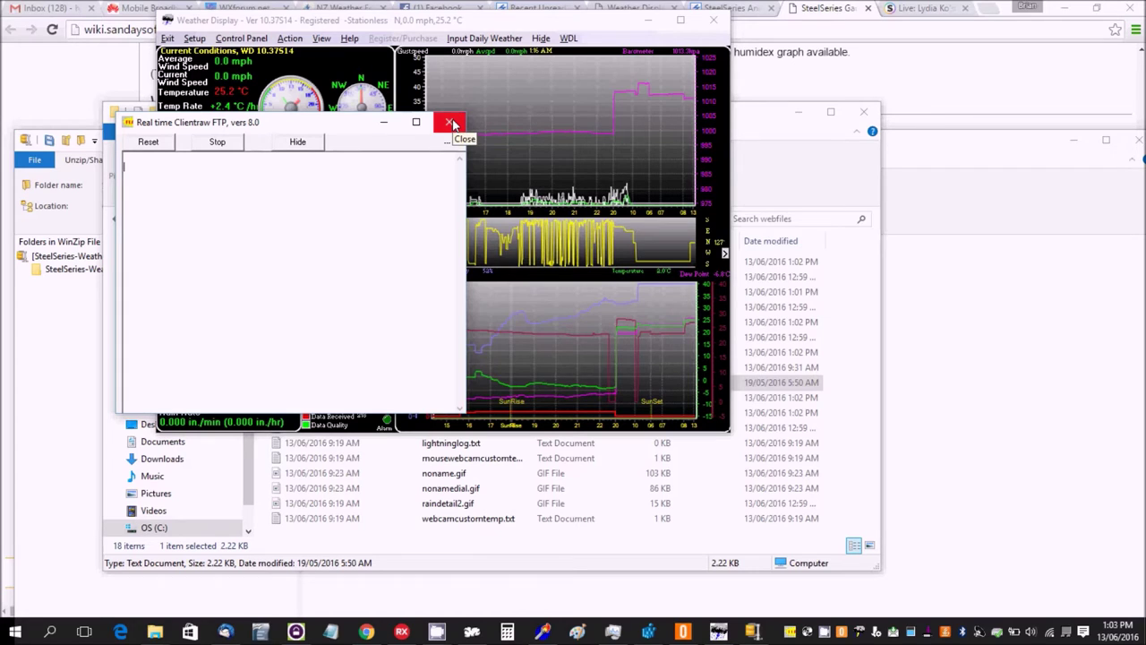
{"action": "left_click", "coordinate": [450, 123]}
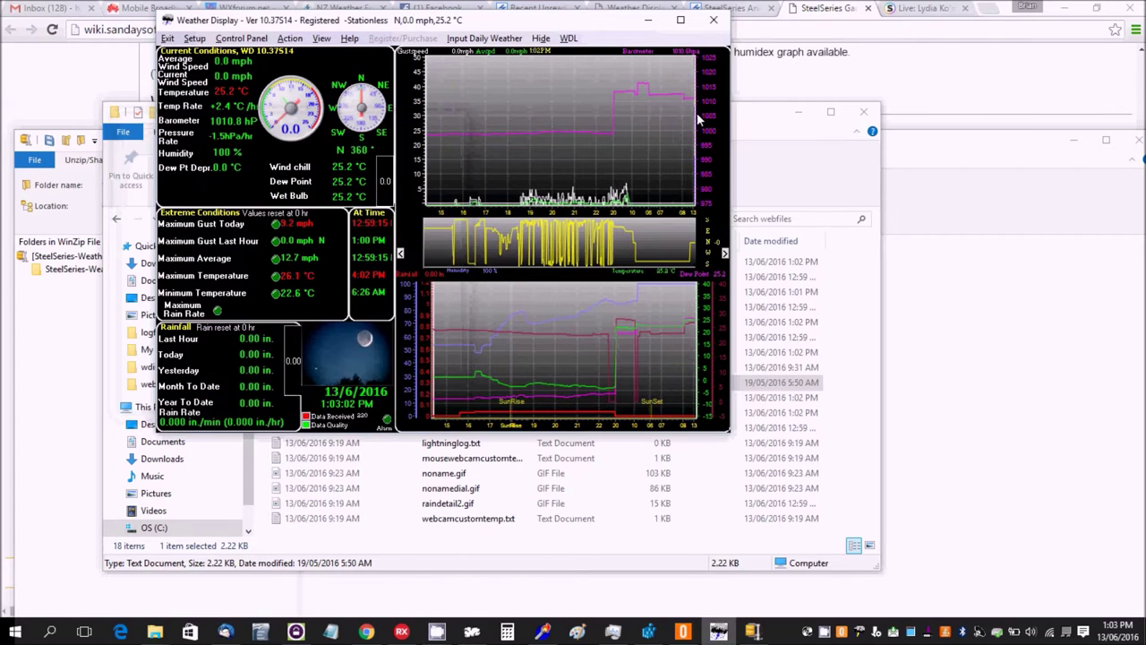
{"action": "left_click", "coordinate": [771, 125]}
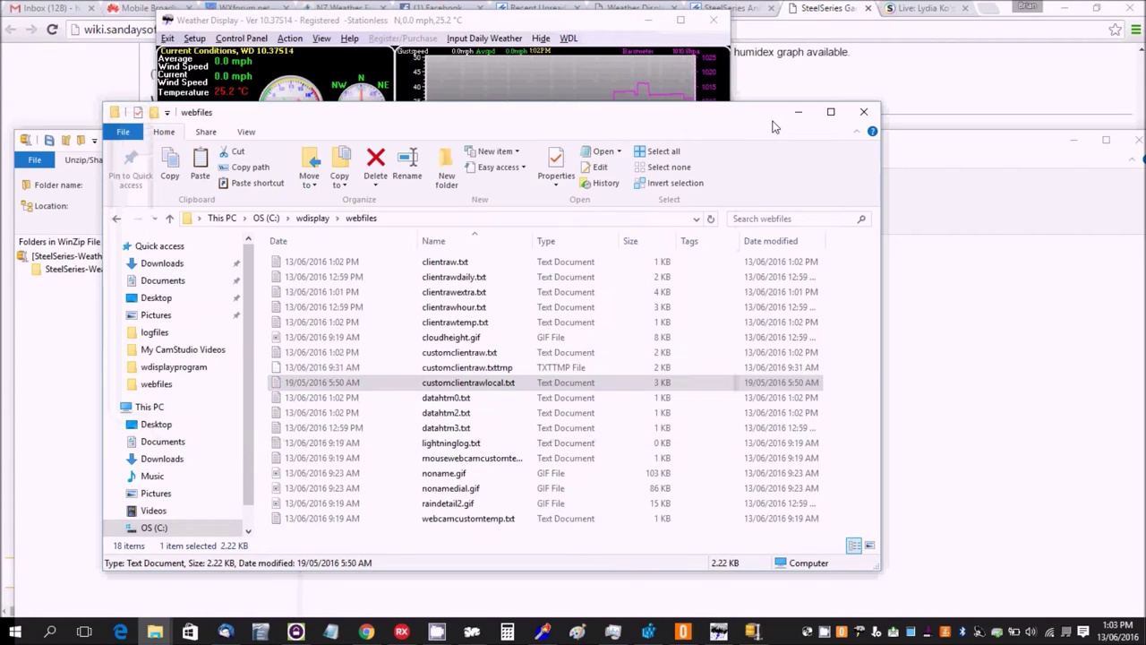
{"action": "left_click", "coordinate": [313, 218]}
{"action": "scroll", "coordinate": [439, 299], "scroll_direction": "down", "scroll_amount": 10}
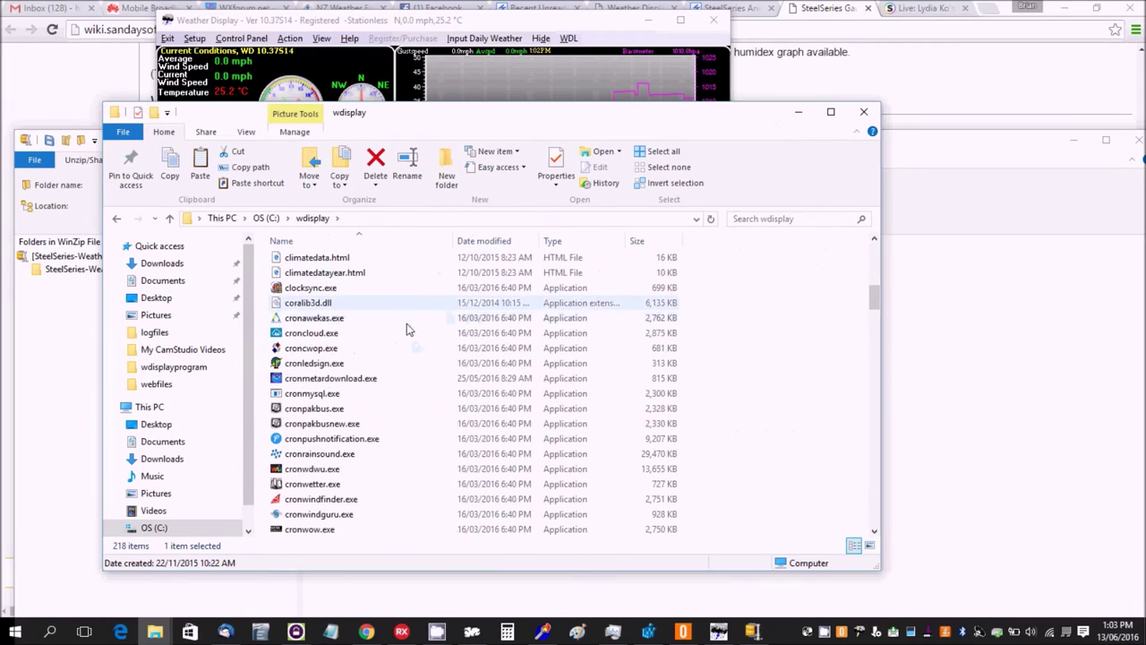
{"action": "scroll", "coordinate": [407, 323], "scroll_direction": "up", "scroll_amount": 1}
{"action": "left_click", "coordinate": [337, 273]}
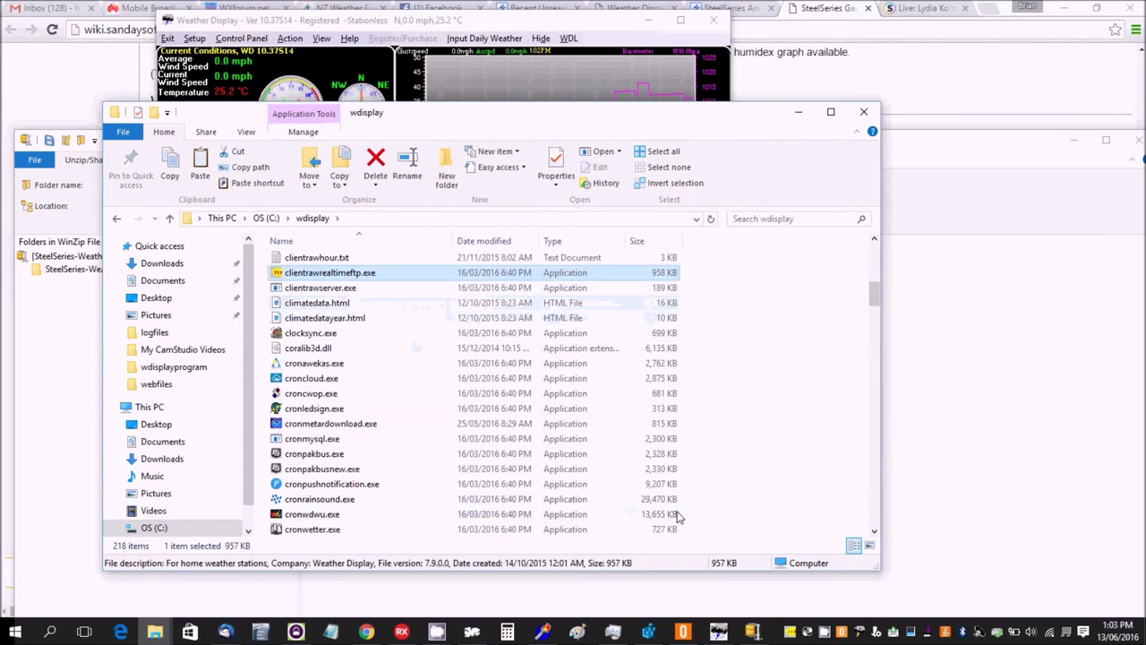
{"action": "left_click", "coordinate": [791, 633]}
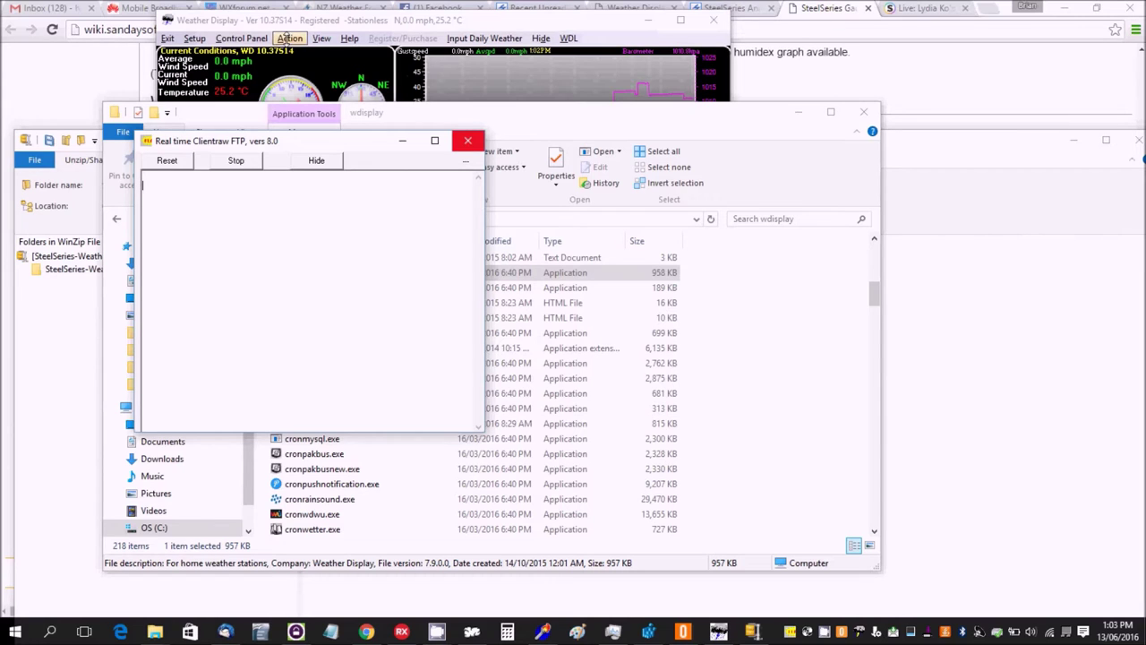
Open Manage FTP Web Server from the Action menu and connect to the web server
{"action": "left_click", "coordinate": [288, 38]}
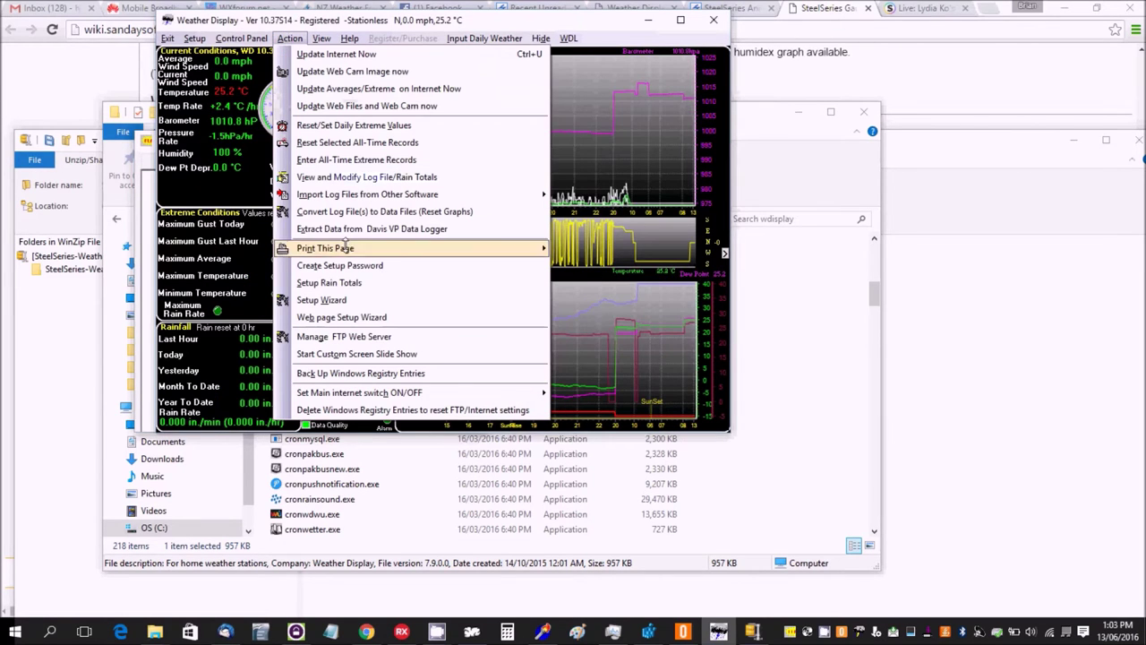
{"action": "left_click", "coordinate": [331, 336]}
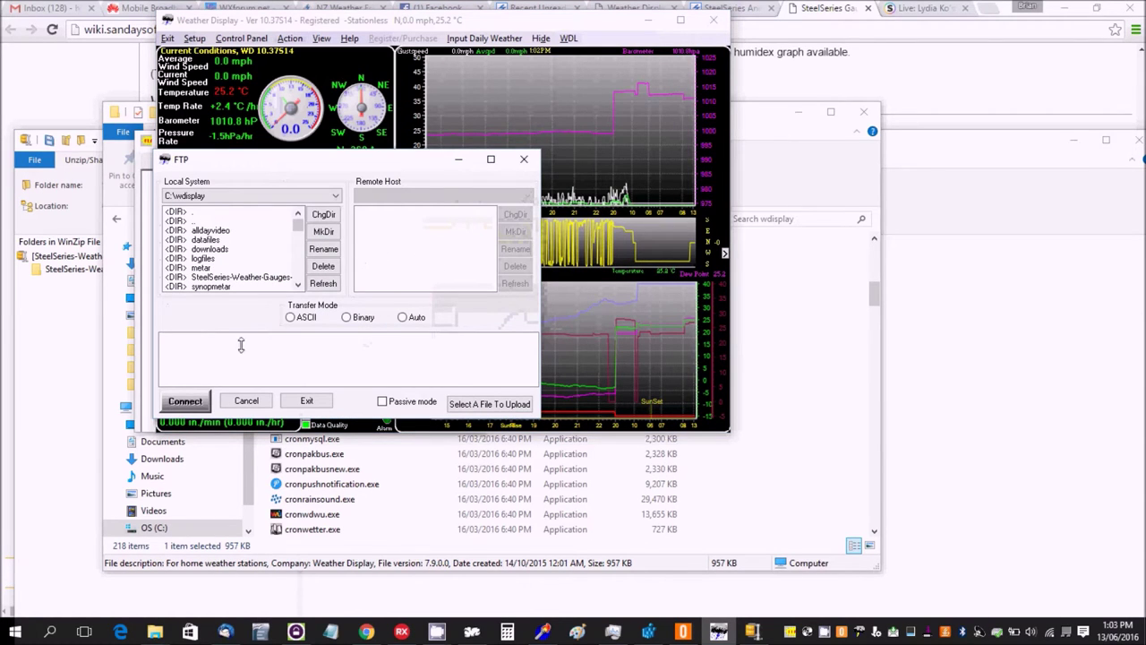
{"action": "left_click", "coordinate": [196, 397]}
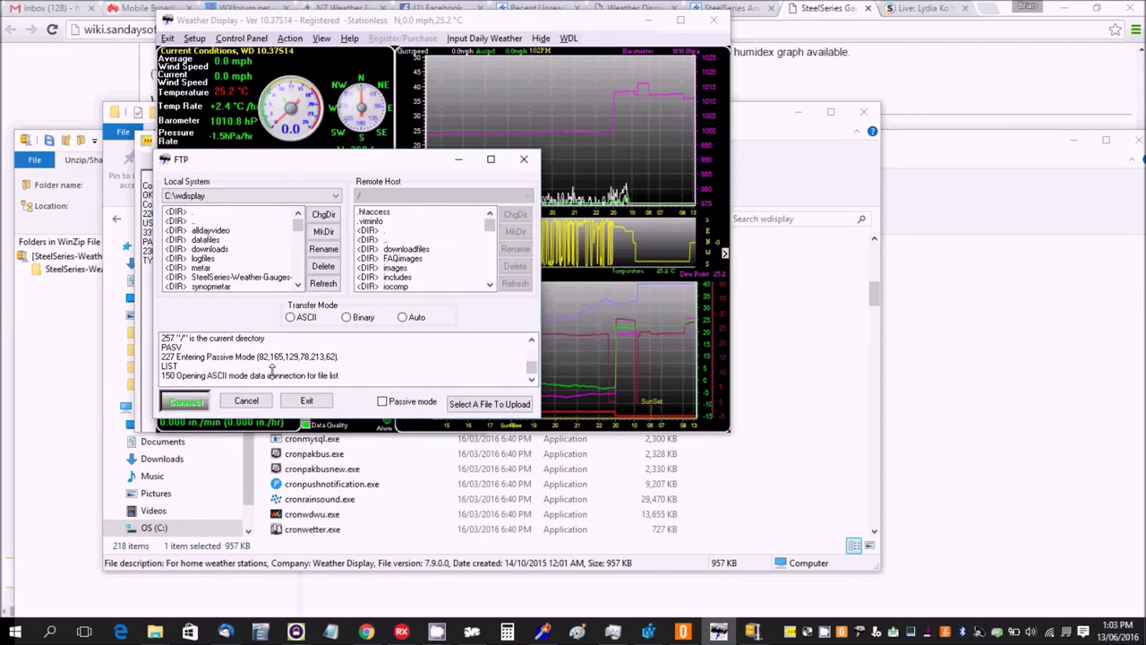
Move the Real time Clientraw FTP window off to the left and bring the FTP manager forward
{"action": "left_click", "coordinate": [140, 141]}
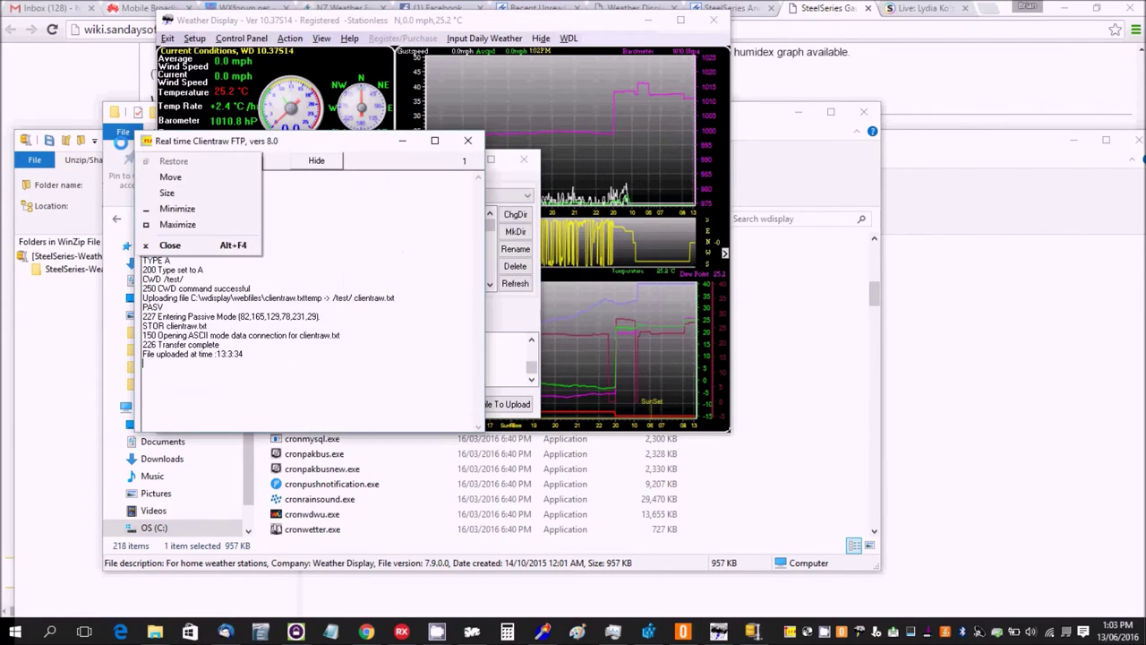
{"action": "left_click", "coordinate": [121, 143]}
{"action": "left_click_drag", "start_coordinate": [235, 146], "coordinate": [131, 148]}
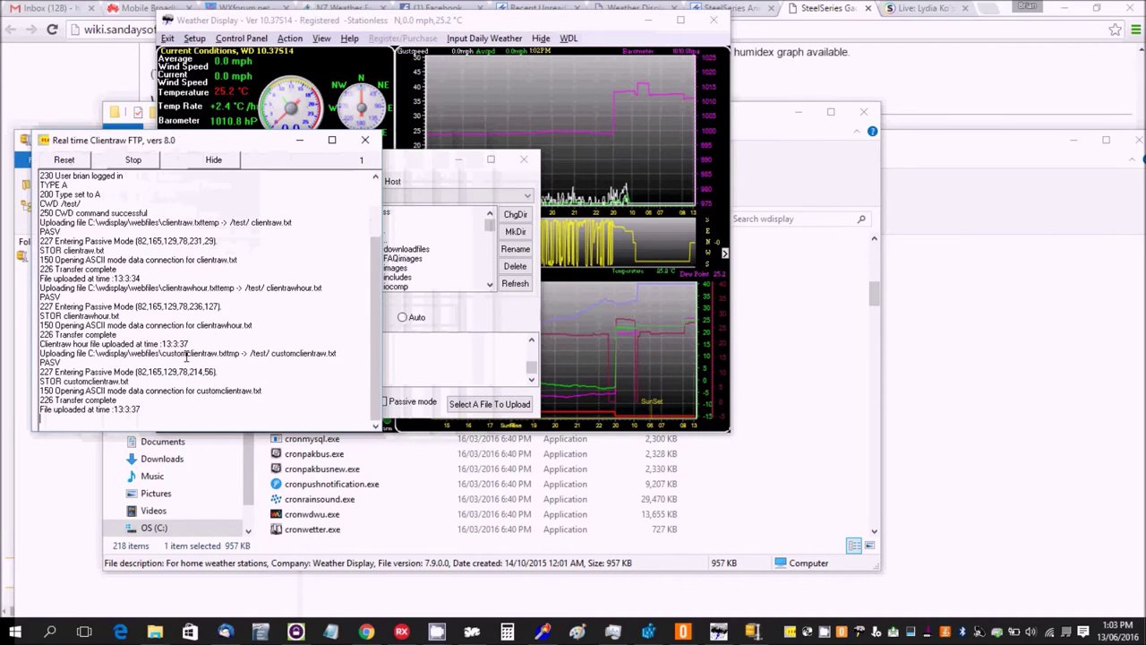
{"action": "left_click", "coordinate": [402, 167]}
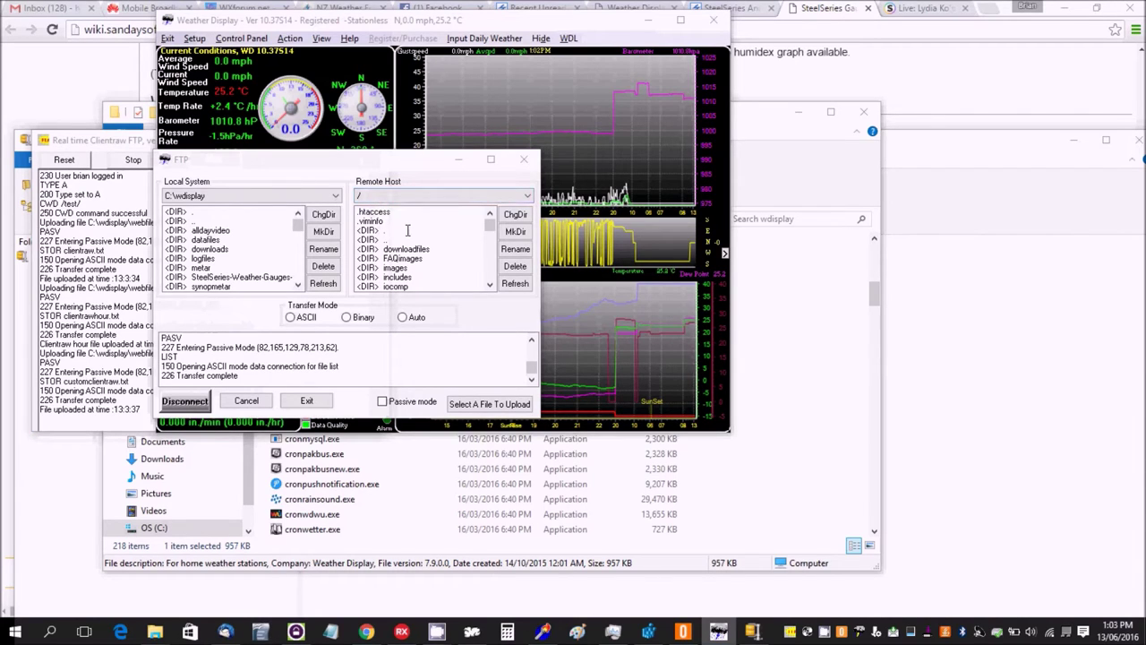
Browse the remote side to /test and the local side to SteelSeries-Weather-Gauges-master\web_server
{"action": "scroll", "coordinate": [420, 249], "scroll_direction": "down", "scroll_amount": 5}
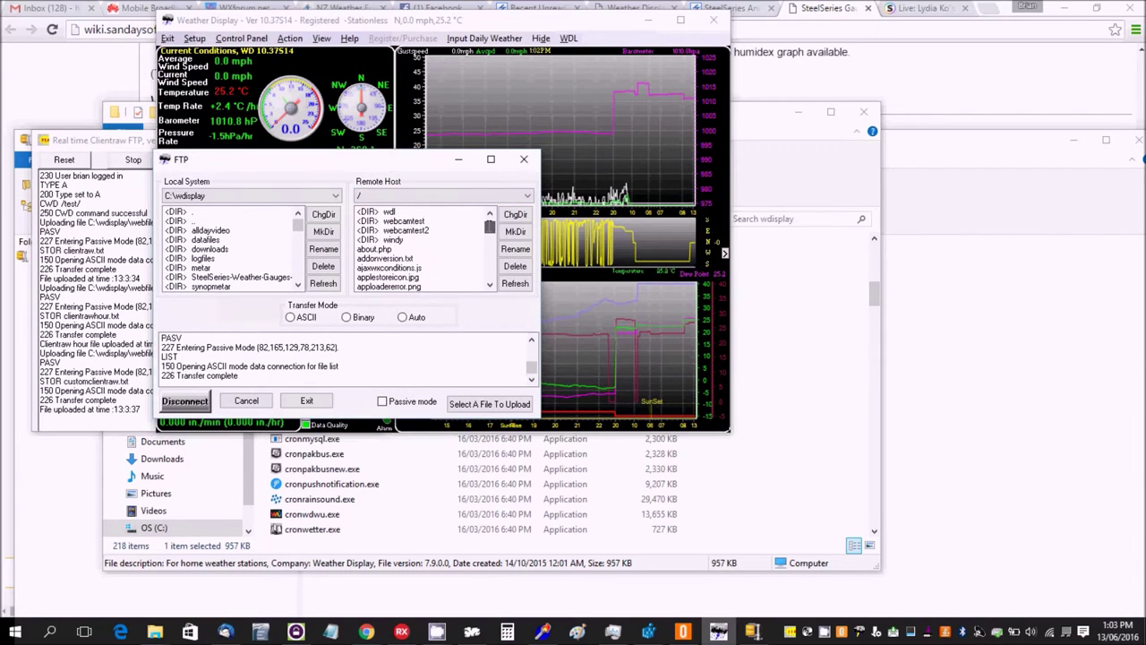
{"action": "scroll", "coordinate": [476, 226], "scroll_direction": "up", "scroll_amount": 2}
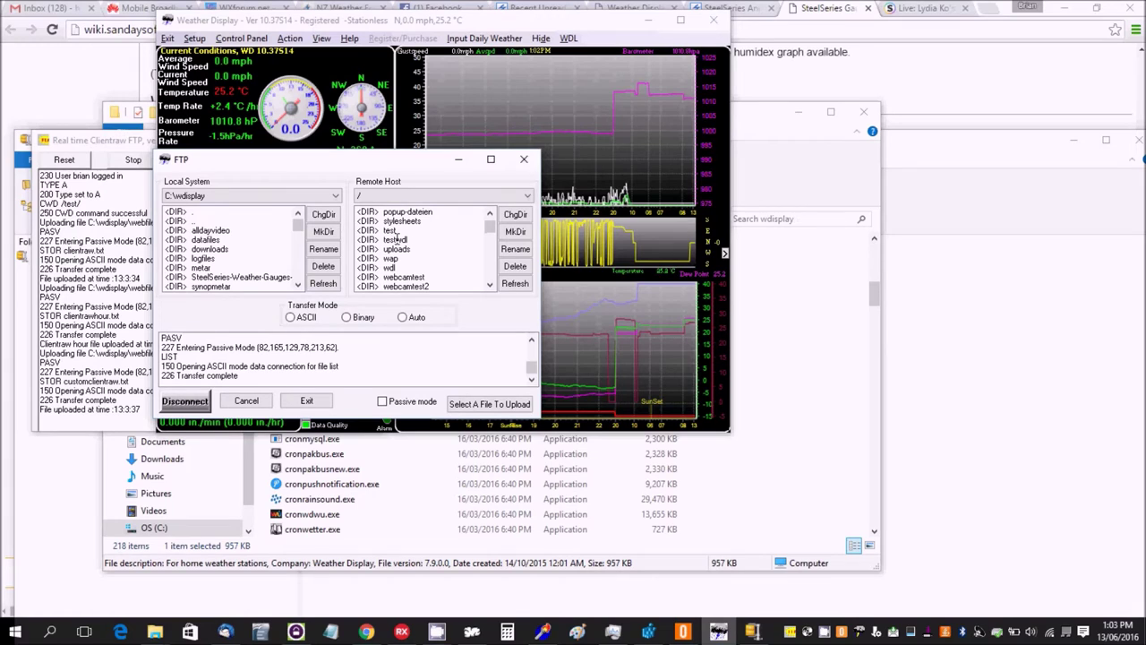
{"action": "double_click", "coordinate": [394, 231]}
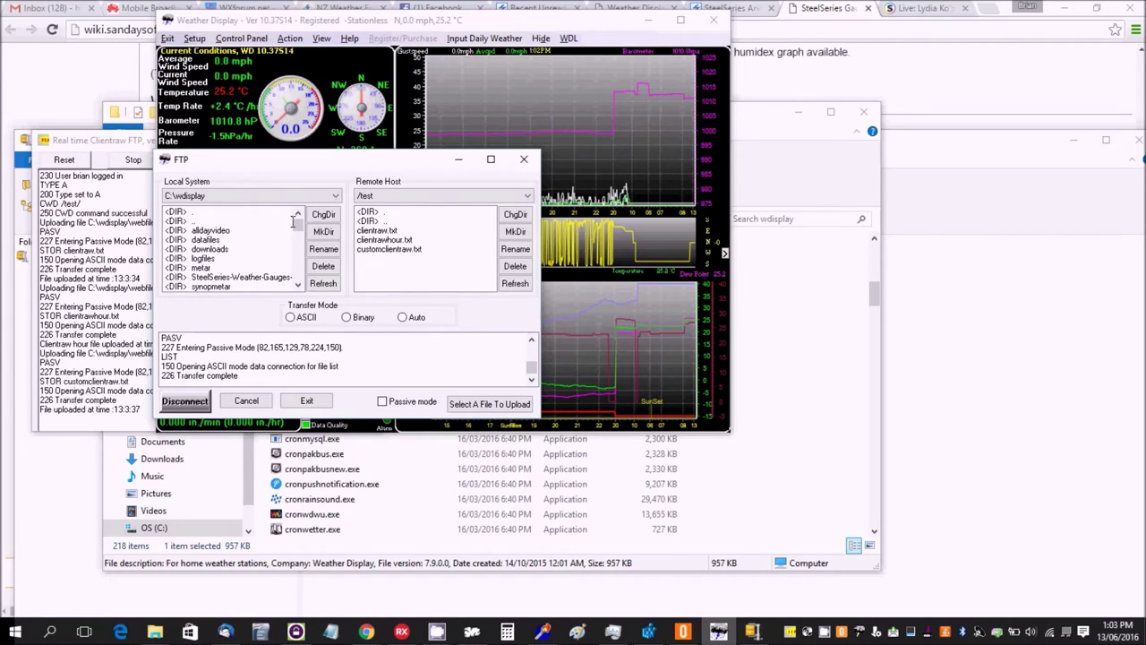
{"action": "scroll", "coordinate": [298, 226], "scroll_direction": "down", "scroll_amount": 2}
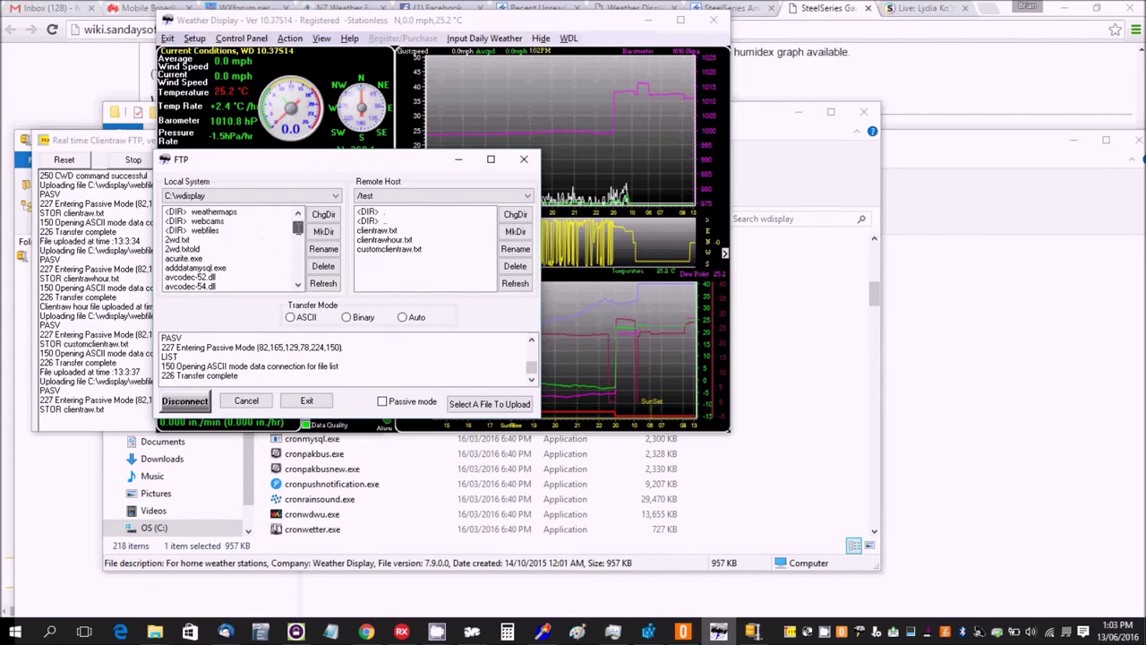
{"action": "double_click", "coordinate": [240, 220]}
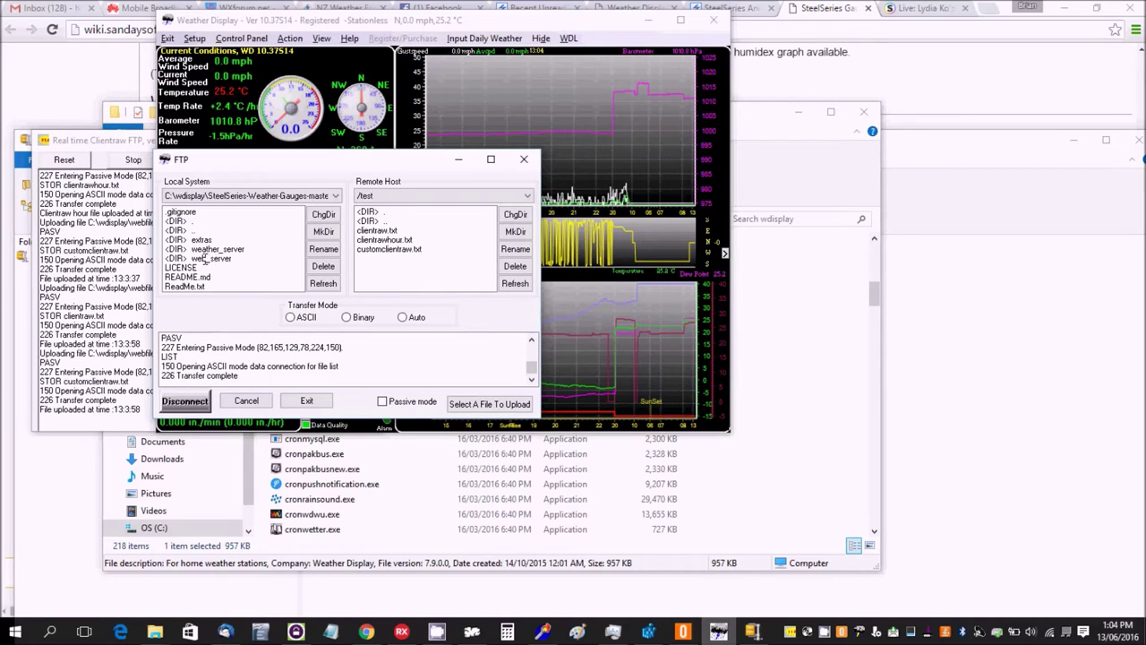
{"action": "double_click", "coordinate": [204, 259]}
Upload gauges-ss-basic.htm, gauges-ss-basic-inc.php, realtimegauges-longpoll.php and steelseriesVWSjson.php to /test
{"action": "left_click", "coordinate": [253, 266]}
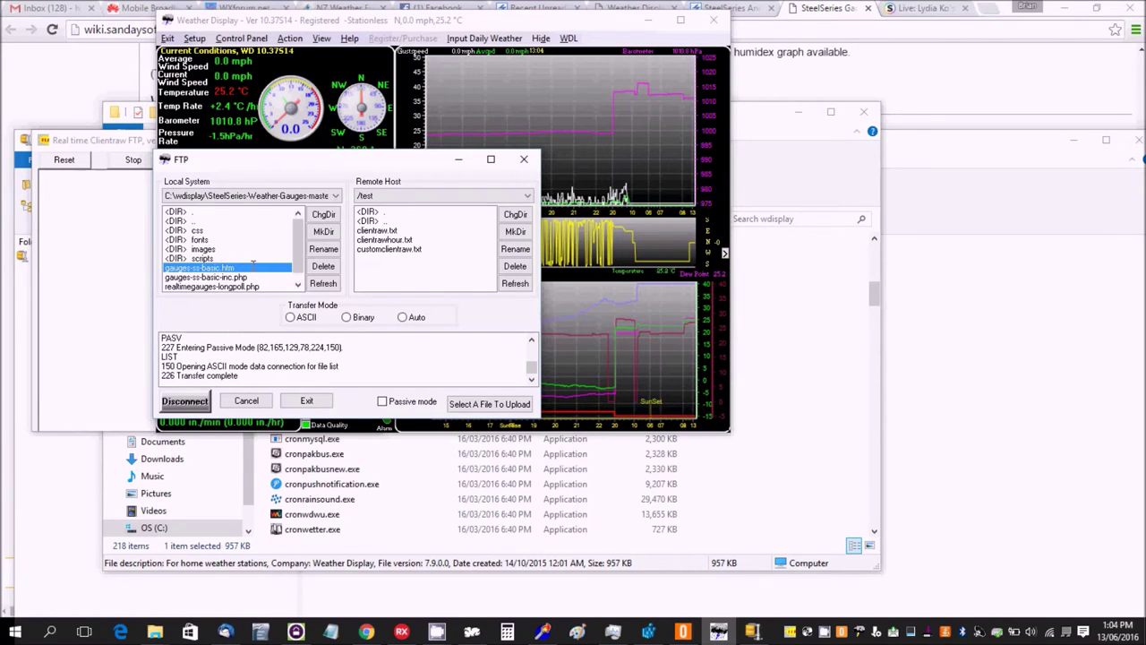
{"action": "left_click_drag", "start_coordinate": [299, 260], "coordinate": [300, 269]}
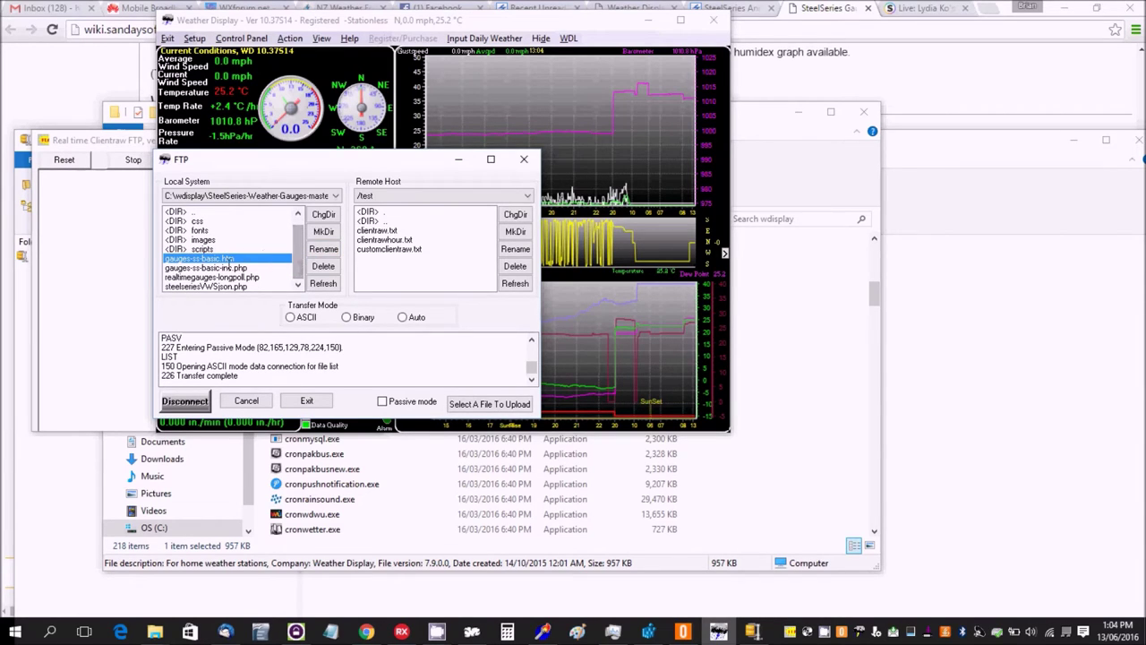
{"action": "left_click", "coordinate": [229, 268], "text": "ctrl"}
{"action": "left_click", "coordinate": [228, 277], "text": "ctrl"}
{"action": "left_click", "coordinate": [225, 287], "text": "ctrl"}
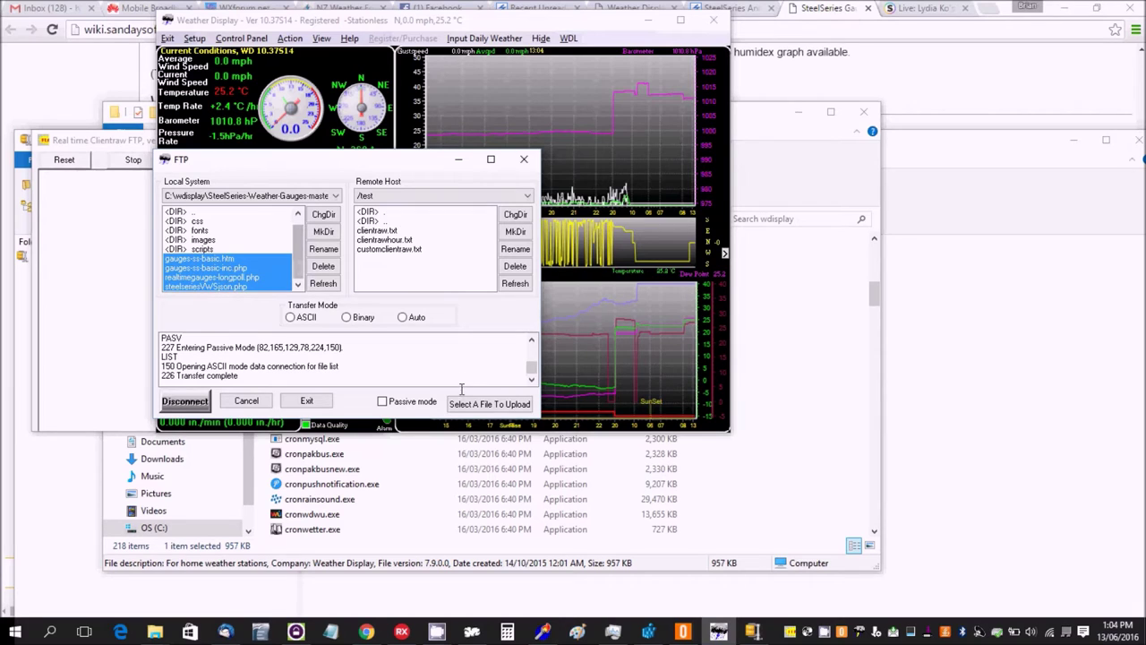
{"action": "left_click", "coordinate": [465, 404]}
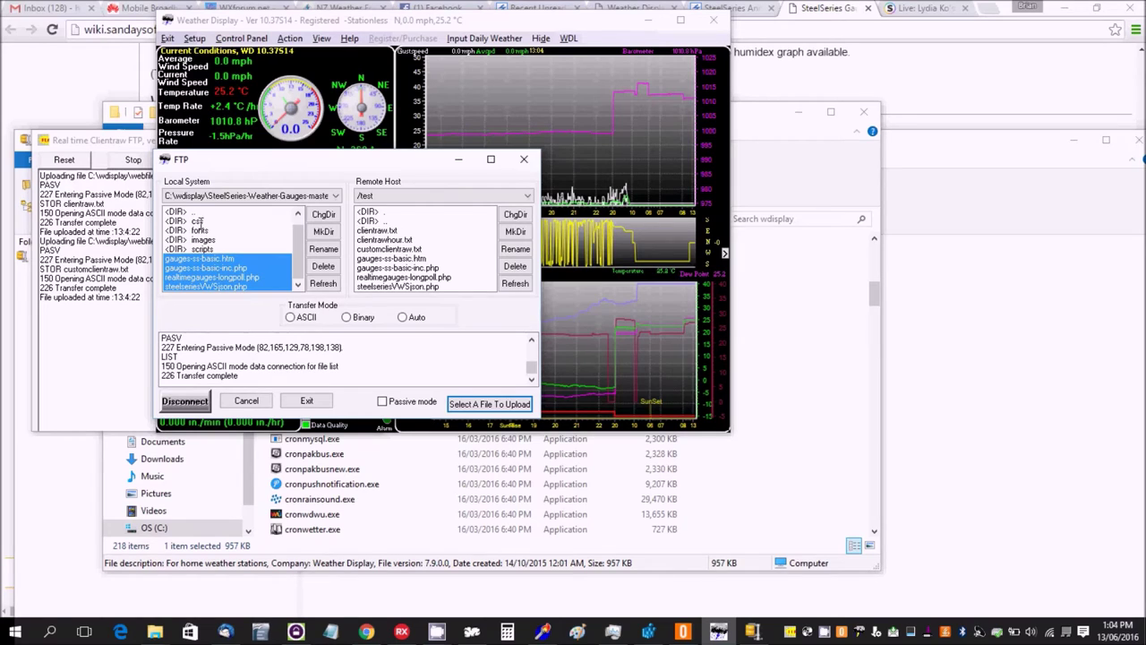
Create a new folder named css inside /test on the server
{"action": "left_click", "coordinate": [514, 231]}
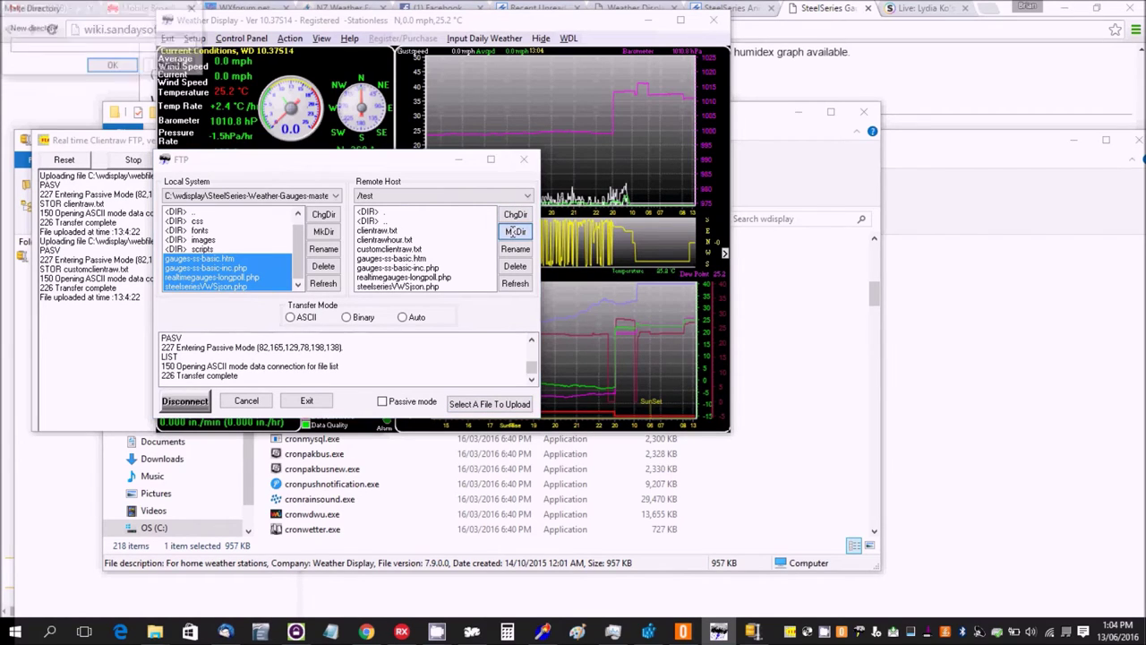
{"action": "left_click", "coordinate": [43, 42]}
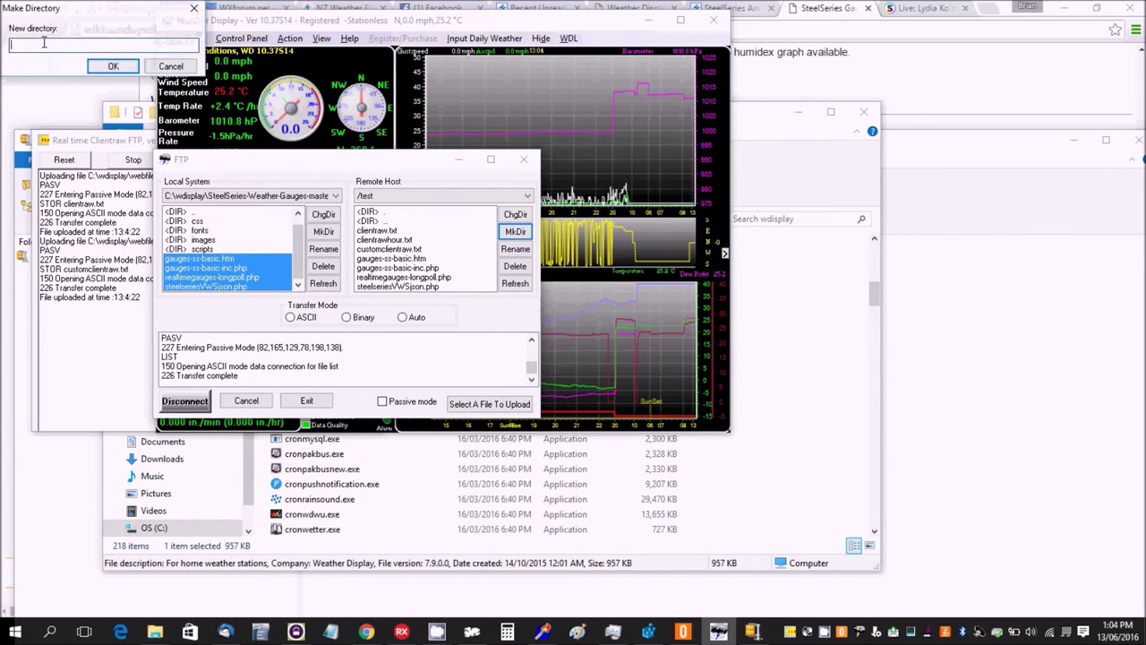
{"action": "type", "text": "css"}
{"action": "left_click", "coordinate": [109, 66]}
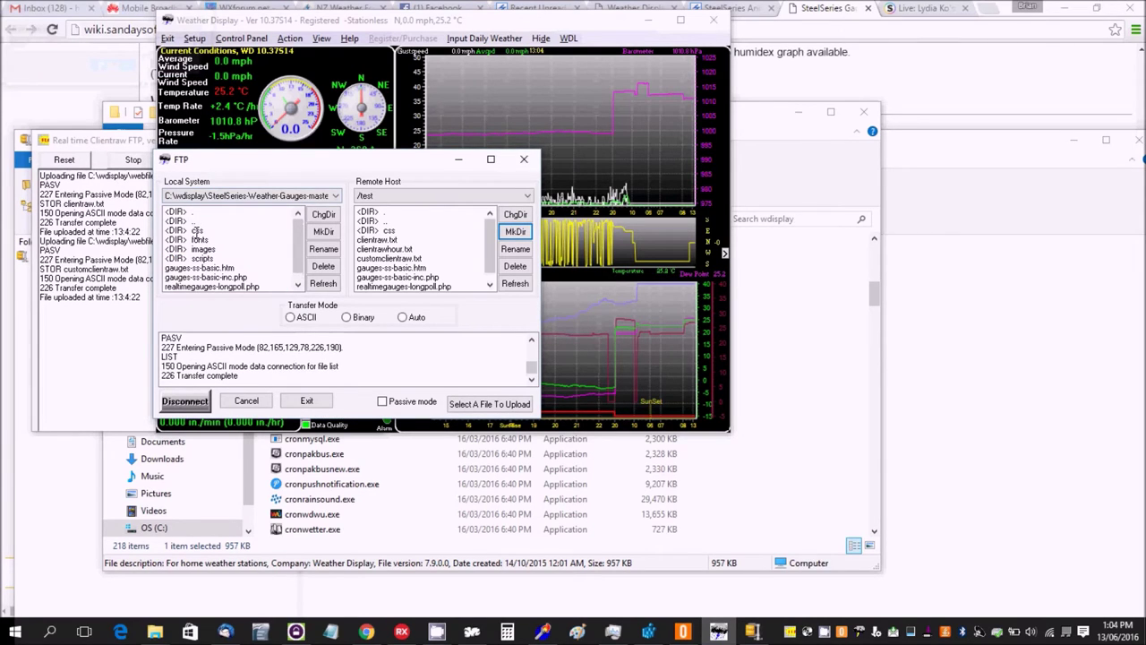
Upload gauges-ss.css from the local css folder to /test/css, then return up both lists
{"action": "double_click", "coordinate": [195, 231]}
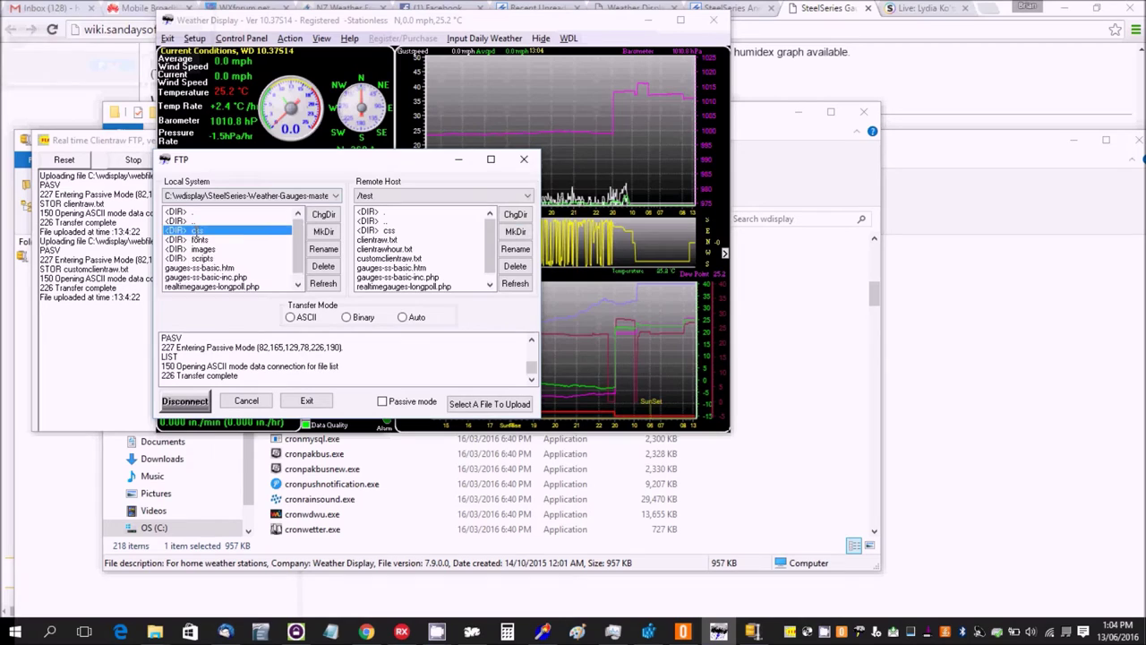
{"action": "double_click", "coordinate": [385, 230]}
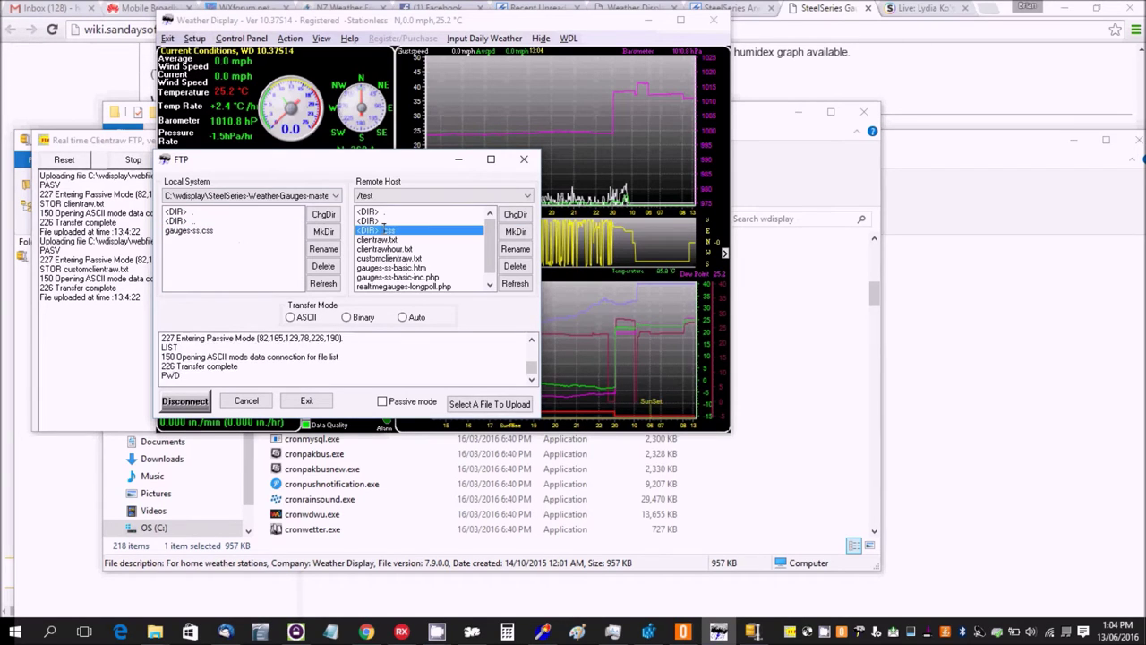
{"action": "left_click", "coordinate": [193, 231]}
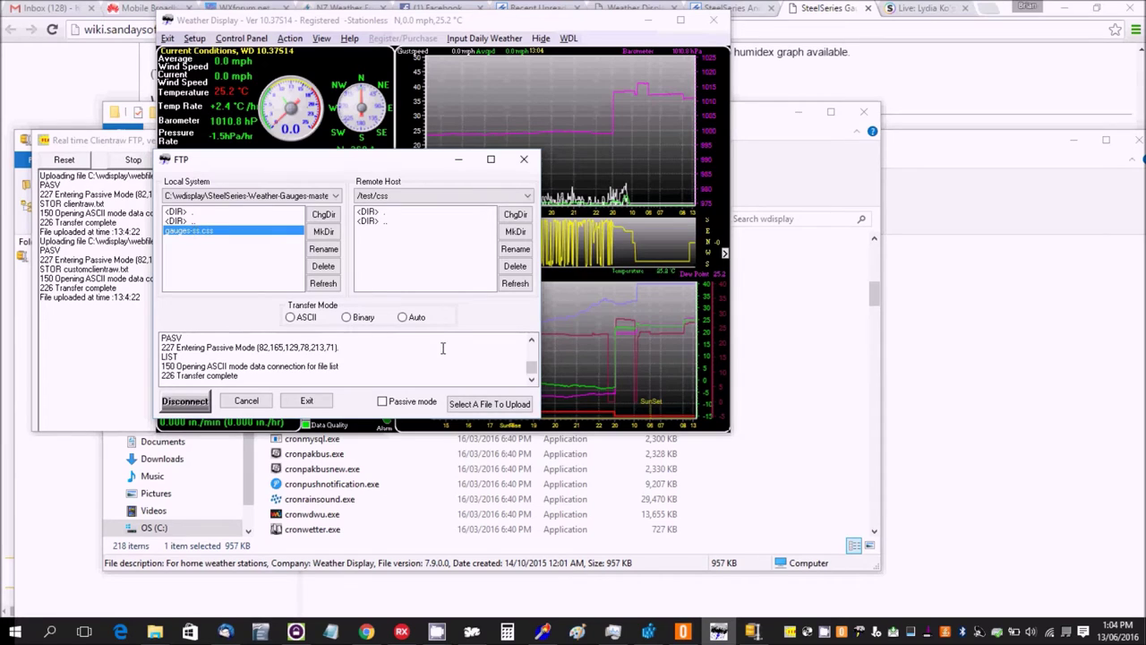
{"action": "left_click", "coordinate": [489, 404]}
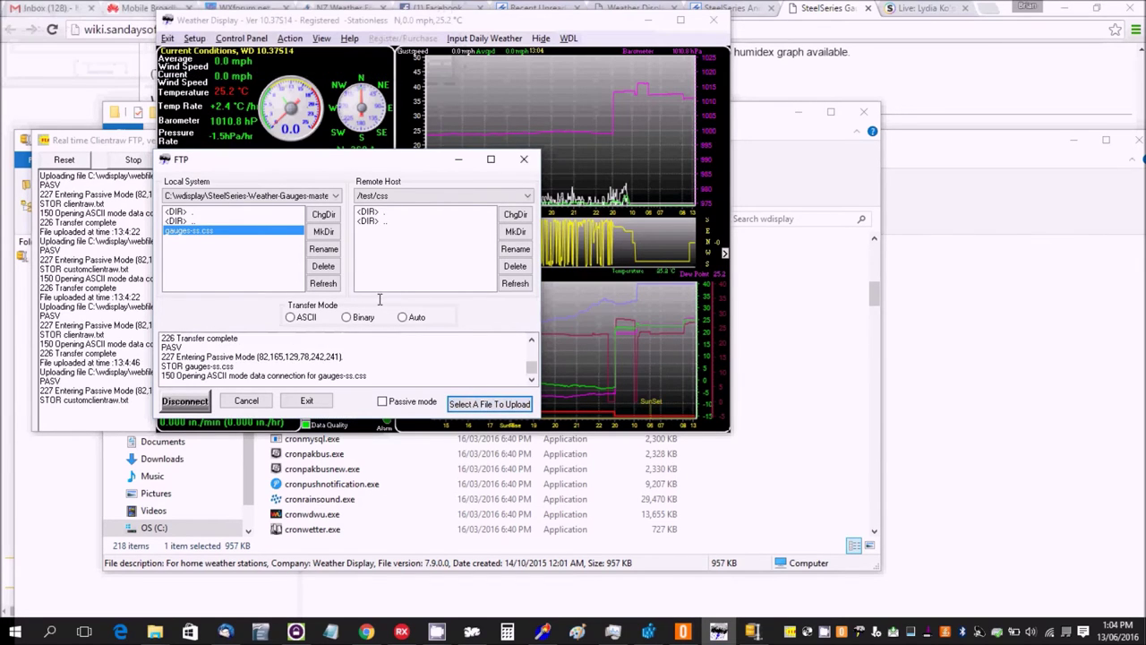
{"action": "double_click", "coordinate": [394, 220]}
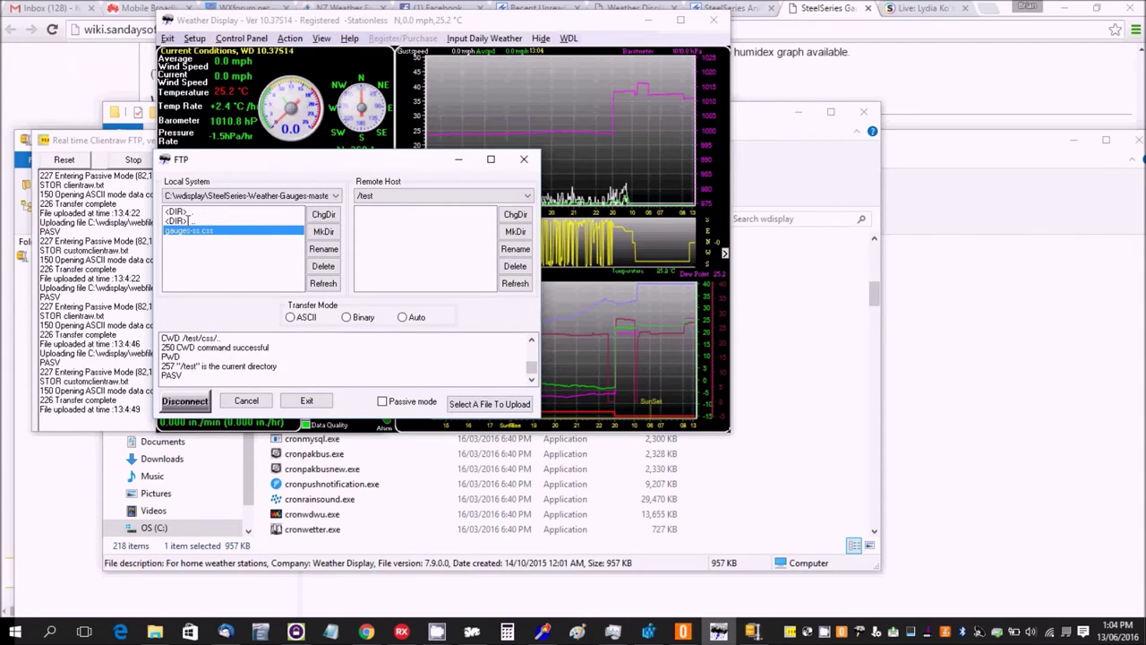
{"action": "double_click", "coordinate": [191, 219]}
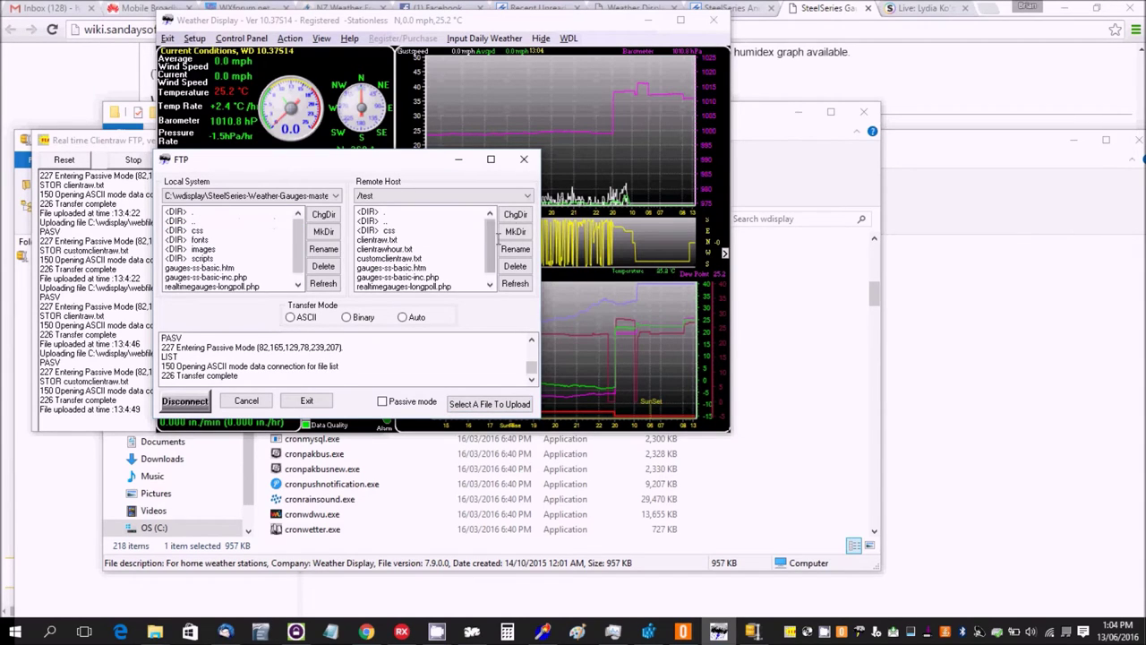
Create a new folder named fonts inside /test on the server
{"action": "left_click", "coordinate": [514, 231]}
{"action": "left_click", "coordinate": [26, 46]}
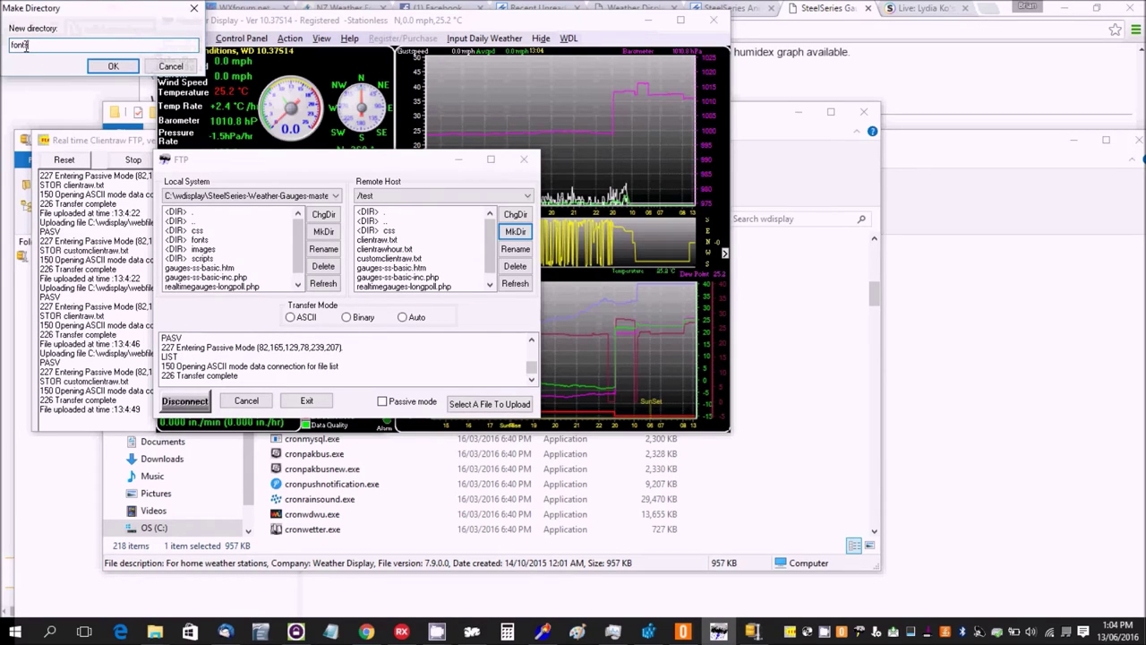
{"action": "type", "text": "fonts"}
{"action": "left_click", "coordinate": [113, 66]}
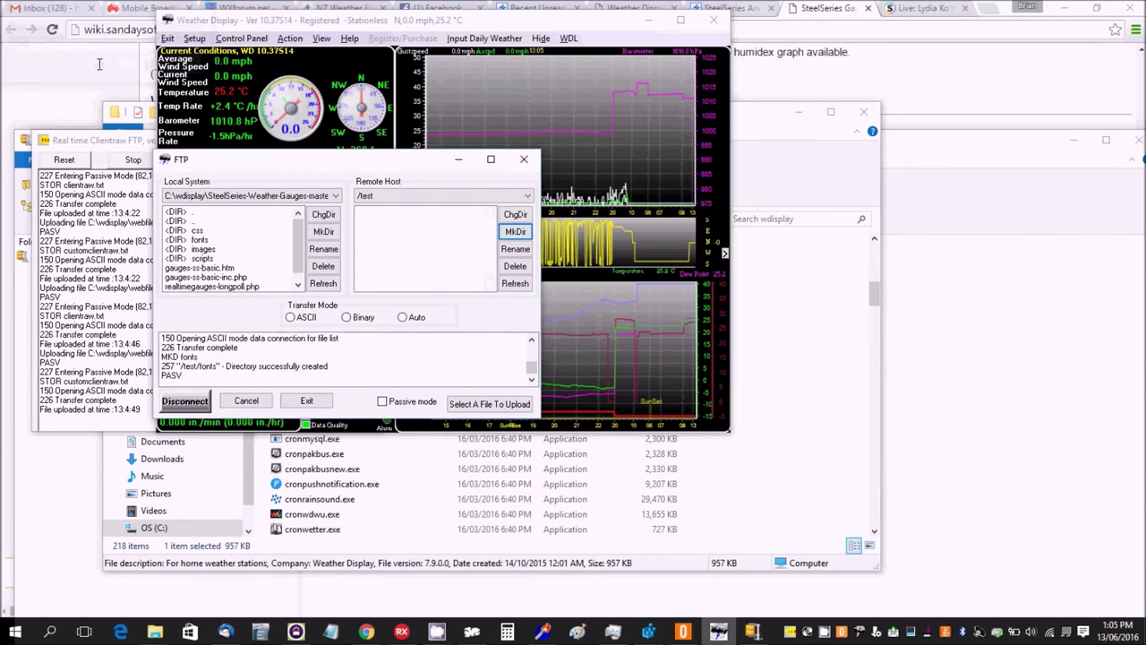
Upload the lcdmono2ultra-webfont .eot, .svg, .ttf files and LICENSE.TXT to /test/fonts
{"action": "double_click", "coordinate": [391, 240]}
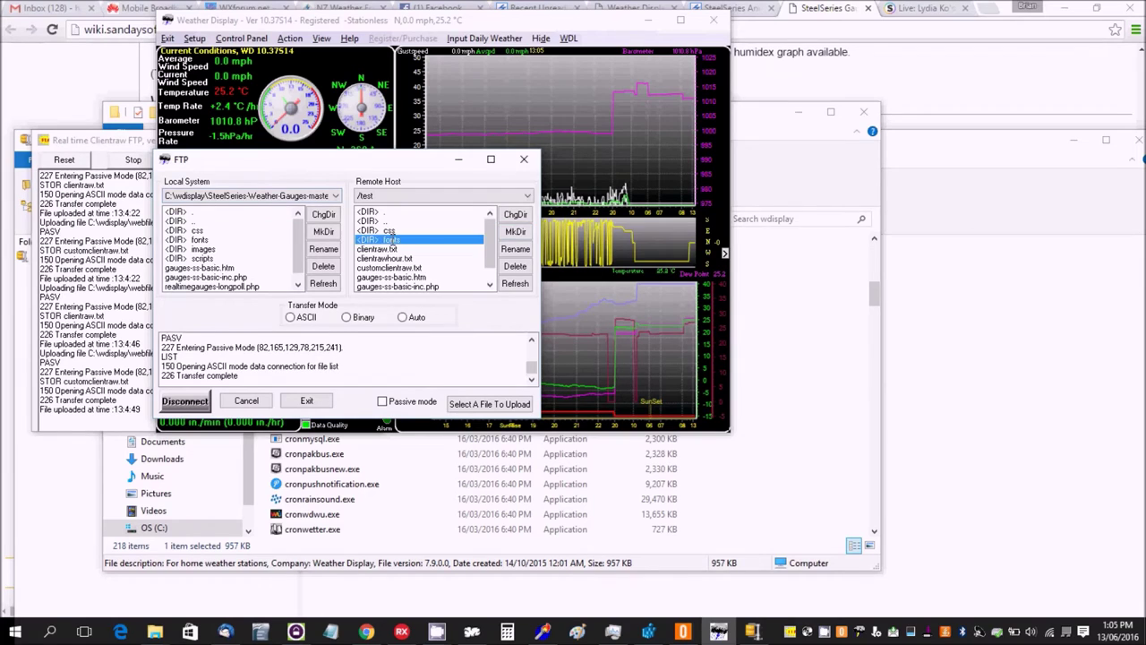
{"action": "left_click", "coordinate": [190, 239]}
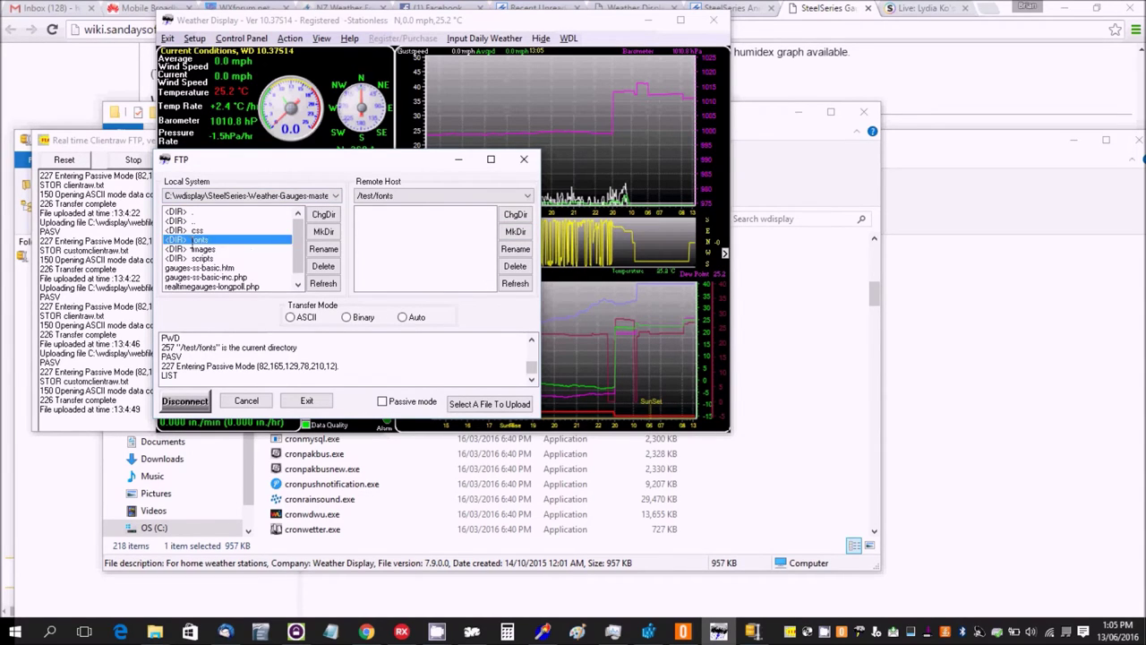
{"action": "double_click", "coordinate": [196, 240]}
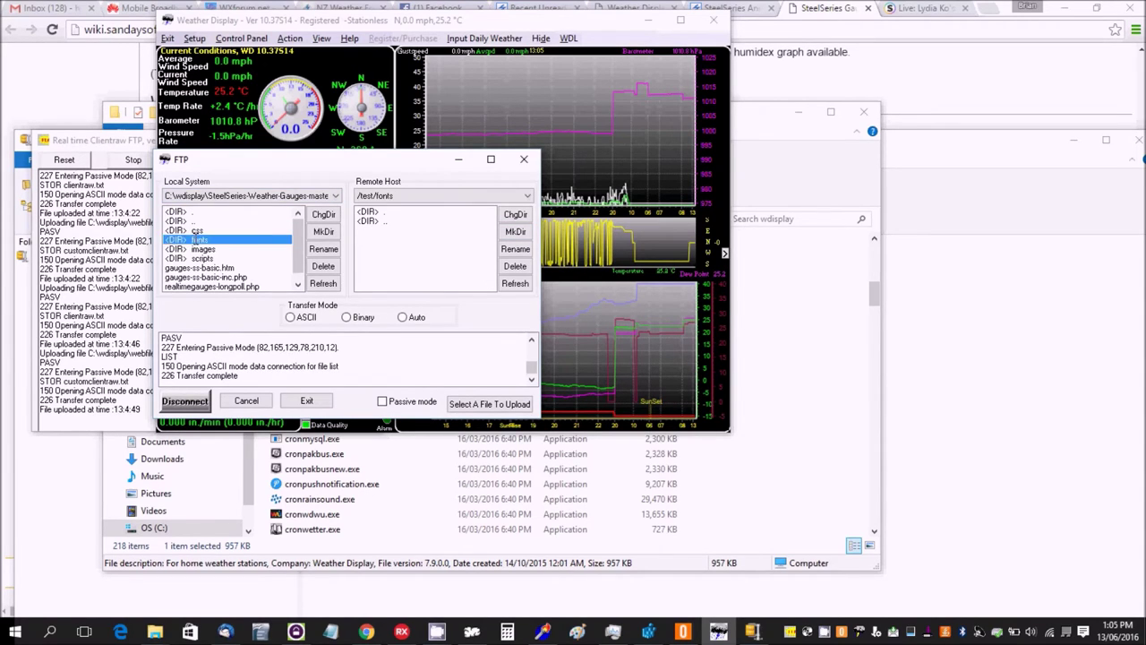
{"action": "left_click", "coordinate": [193, 230]}
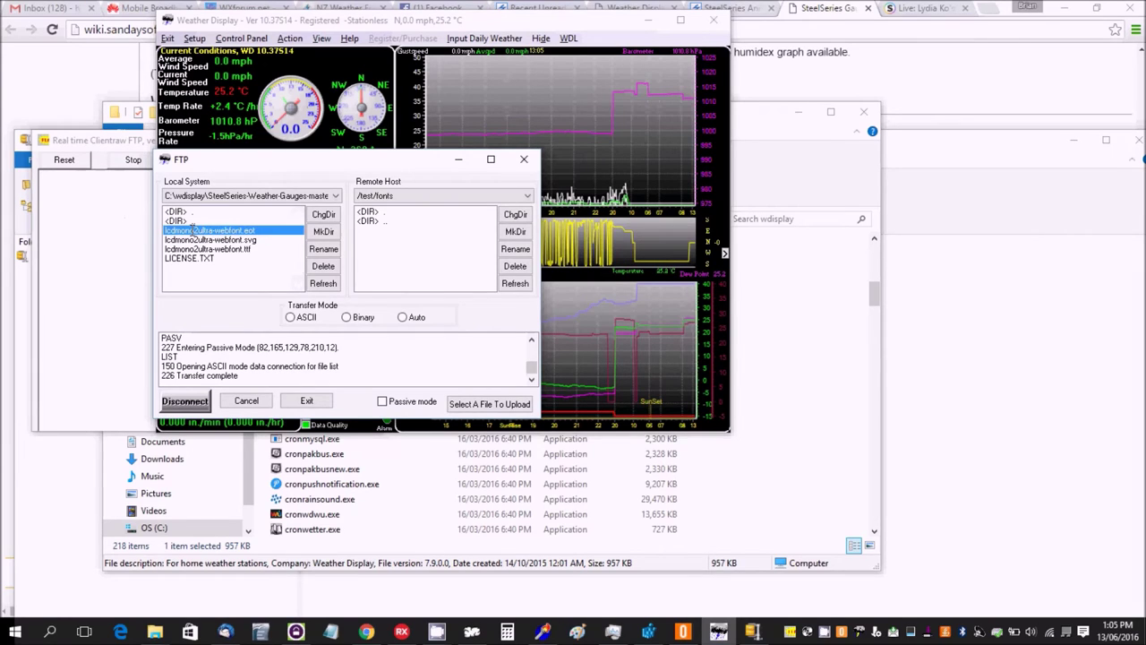
{"action": "left_click_drag", "start_coordinate": [191, 240], "coordinate": [192, 256]}
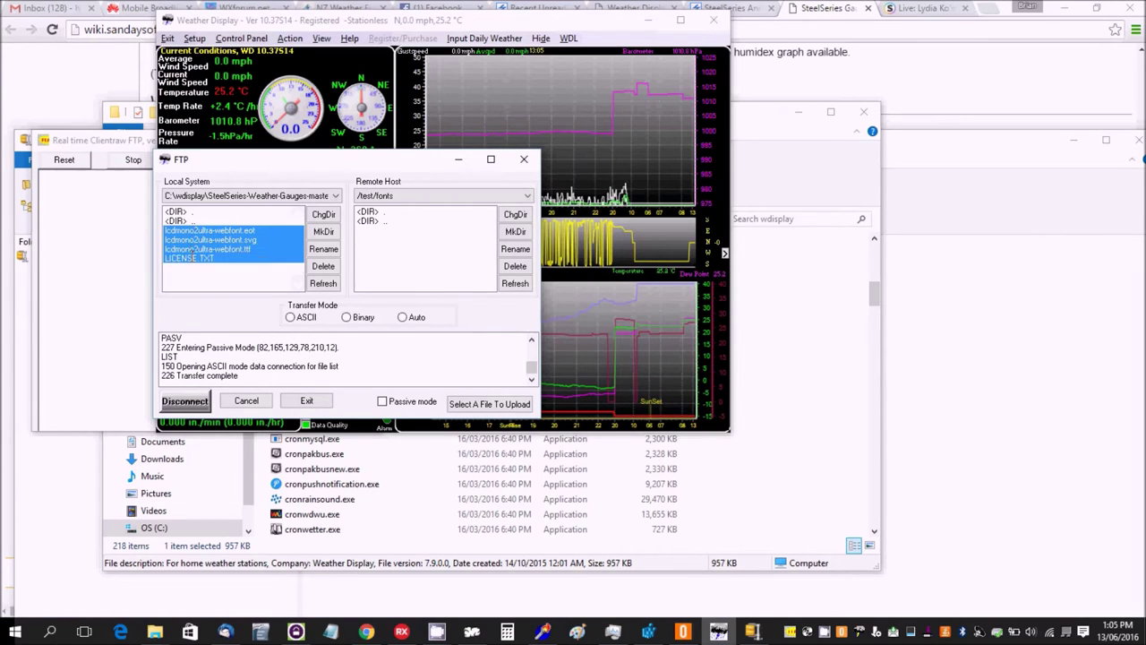
{"action": "left_click", "coordinate": [466, 403]}
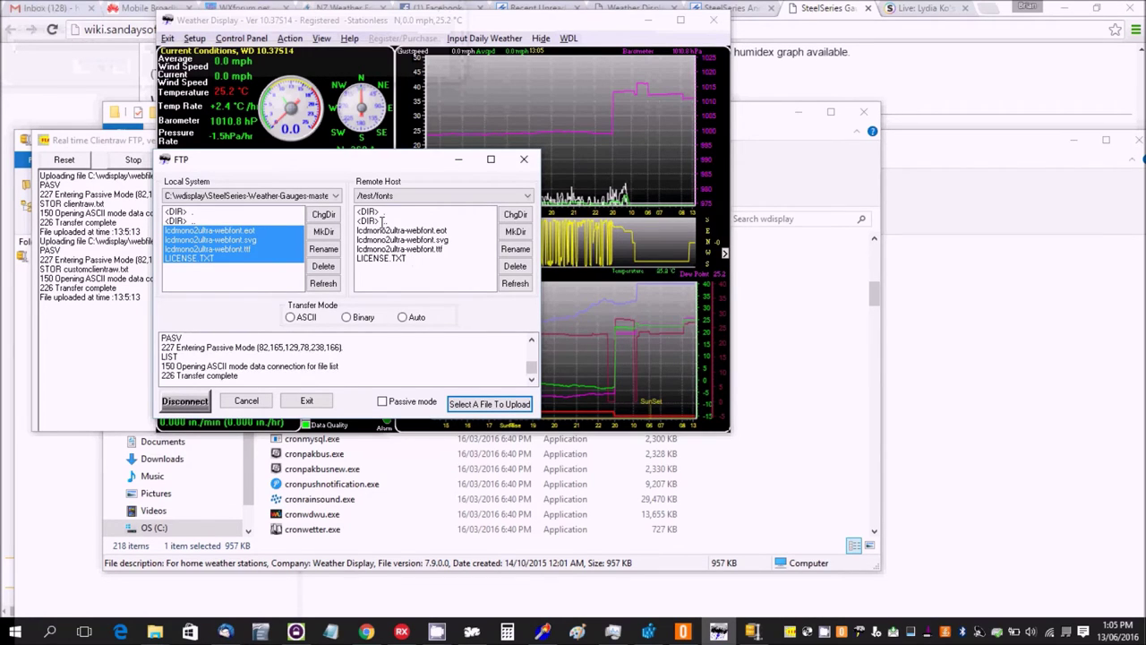
{"action": "double_click", "coordinate": [382, 220]}
Return to the local parent folder and create an images folder in /test on the server
{"action": "double_click", "coordinate": [186, 219]}
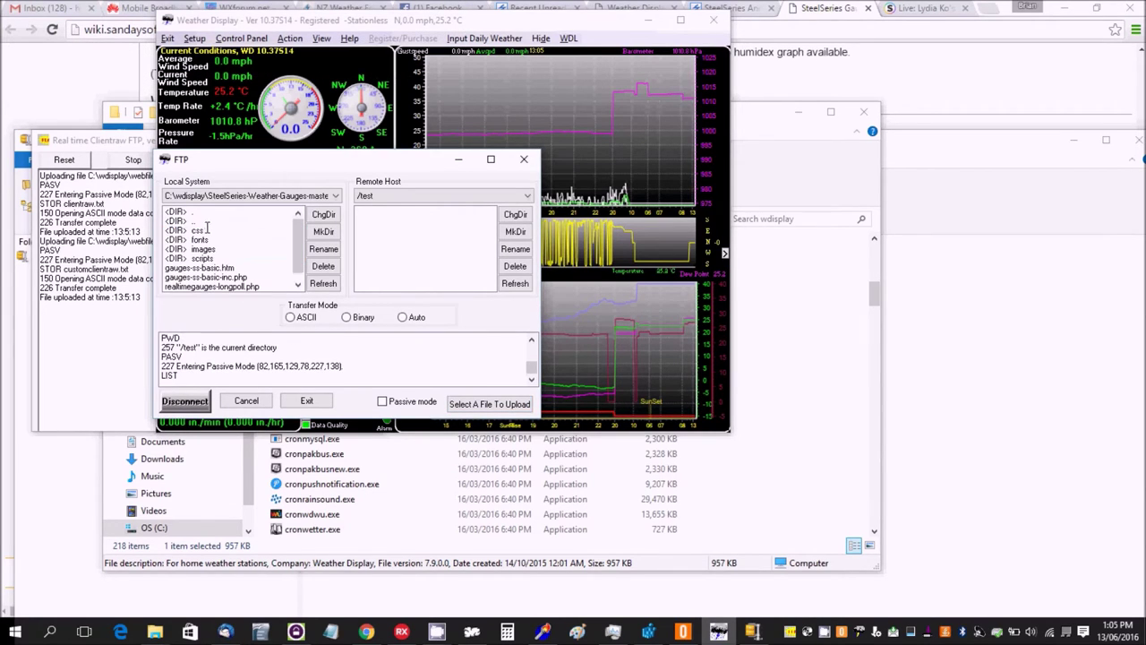
{"action": "left_click", "coordinate": [515, 231]}
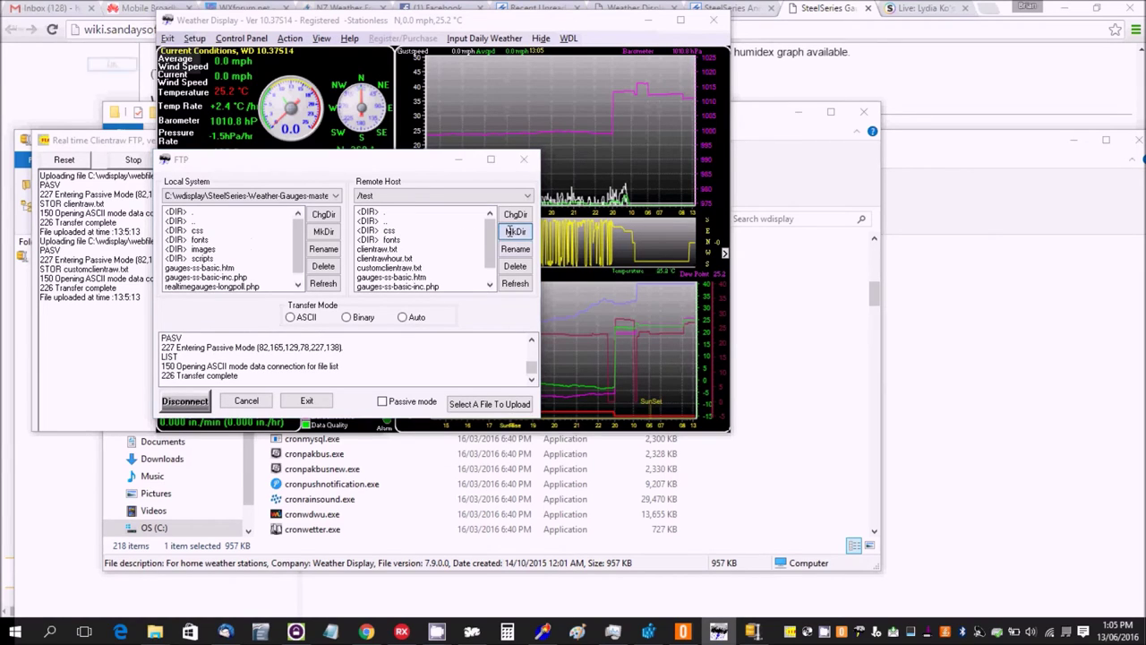
{"action": "left_click", "coordinate": [39, 44]}
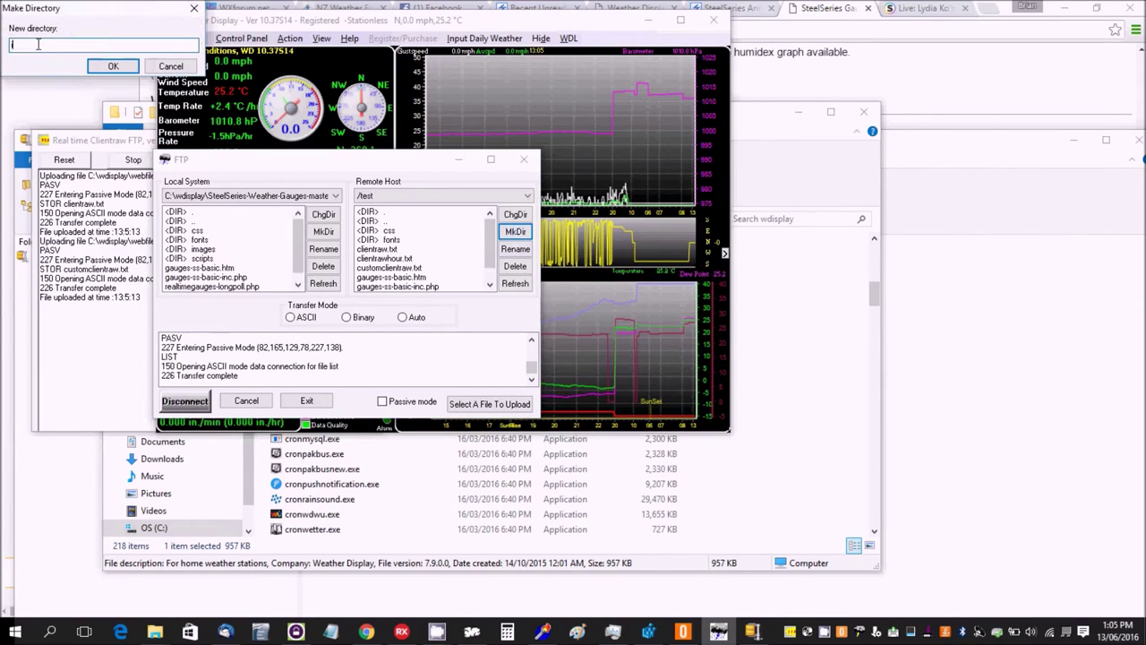
{"action": "type", "text": "images"}
{"action": "left_click", "coordinate": [113, 67]}
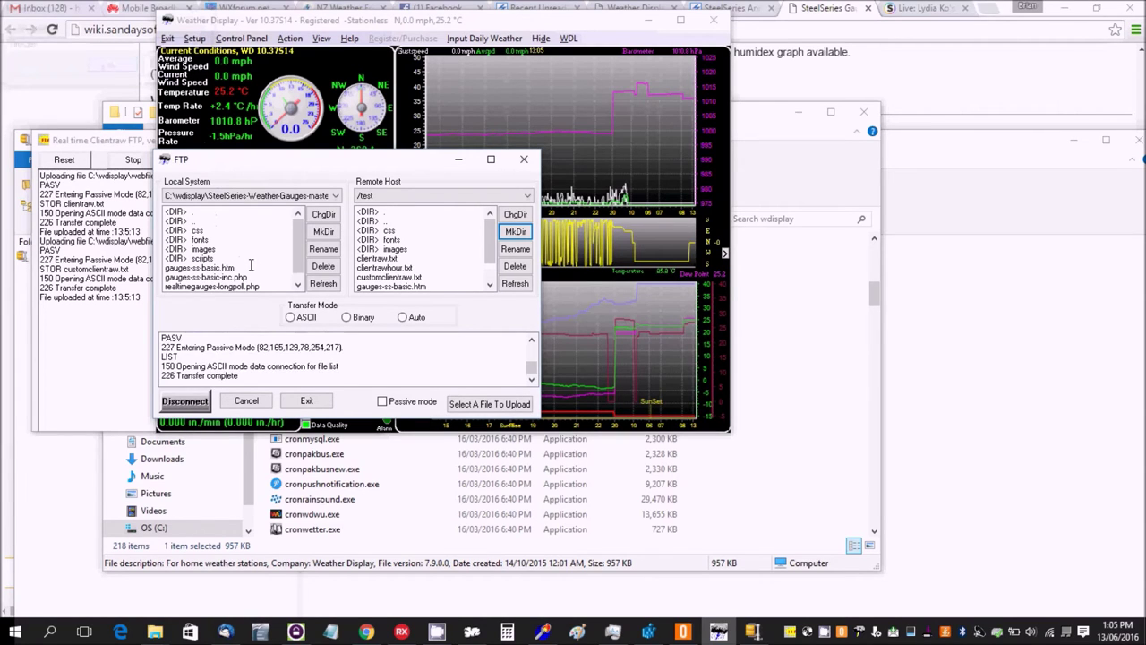
Upload logoSmall.png from the local images folder to /test/images, then go back up
{"action": "left_click", "coordinate": [390, 251]}
{"action": "double_click", "coordinate": [390, 250]}
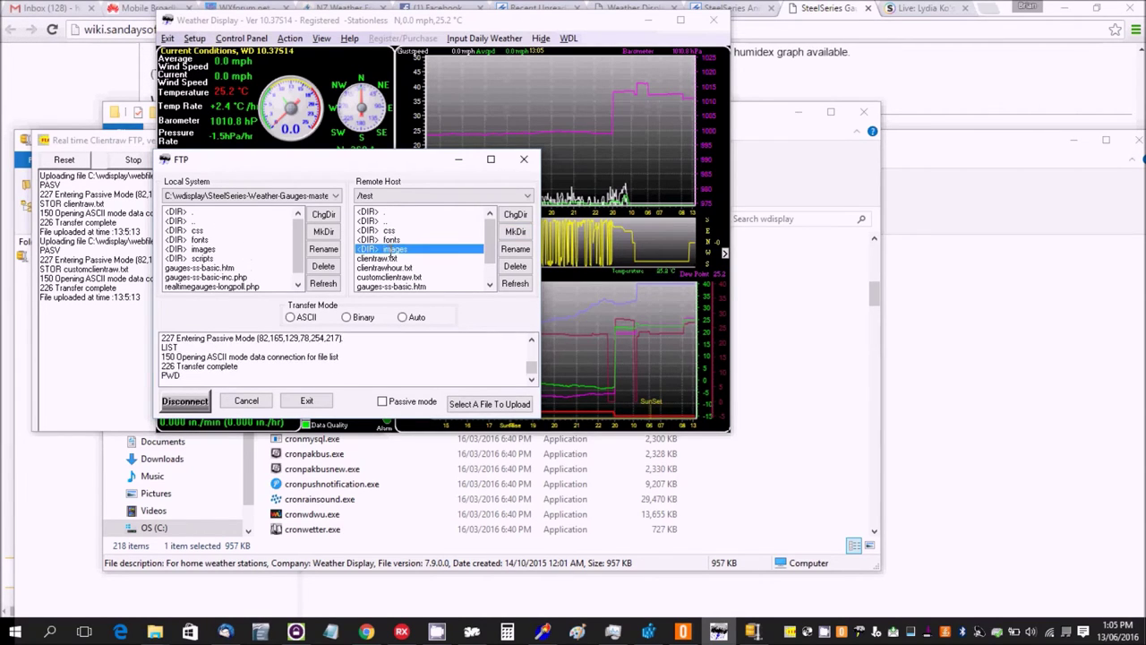
{"action": "double_click", "coordinate": [202, 249]}
{"action": "left_click", "coordinate": [192, 231]}
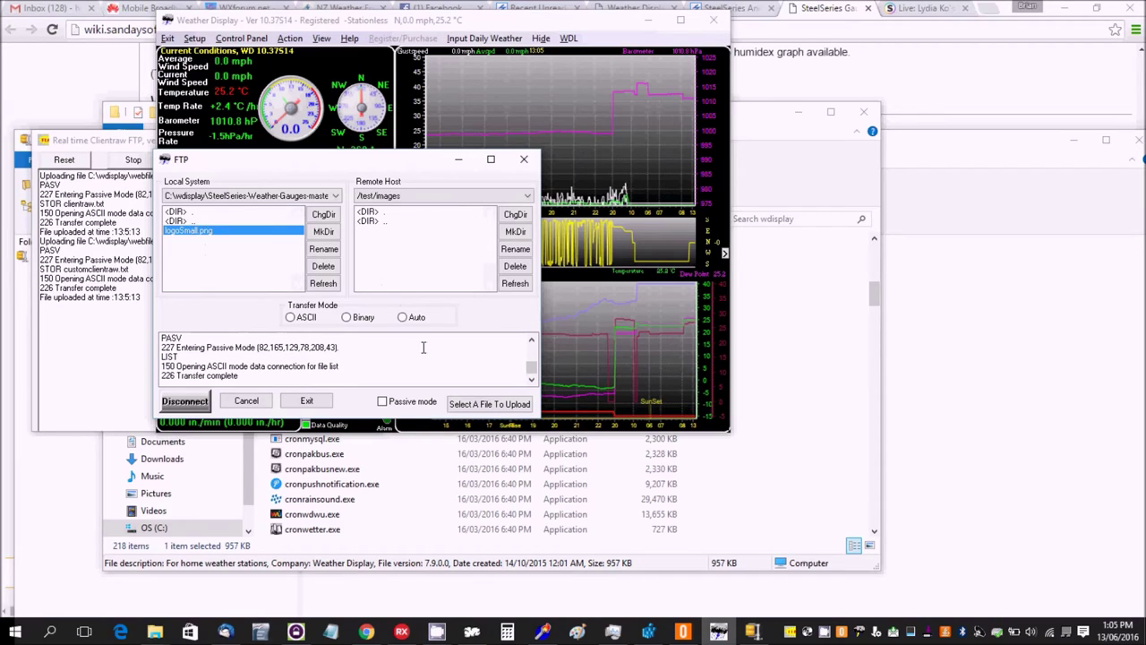
{"action": "left_click", "coordinate": [461, 399]}
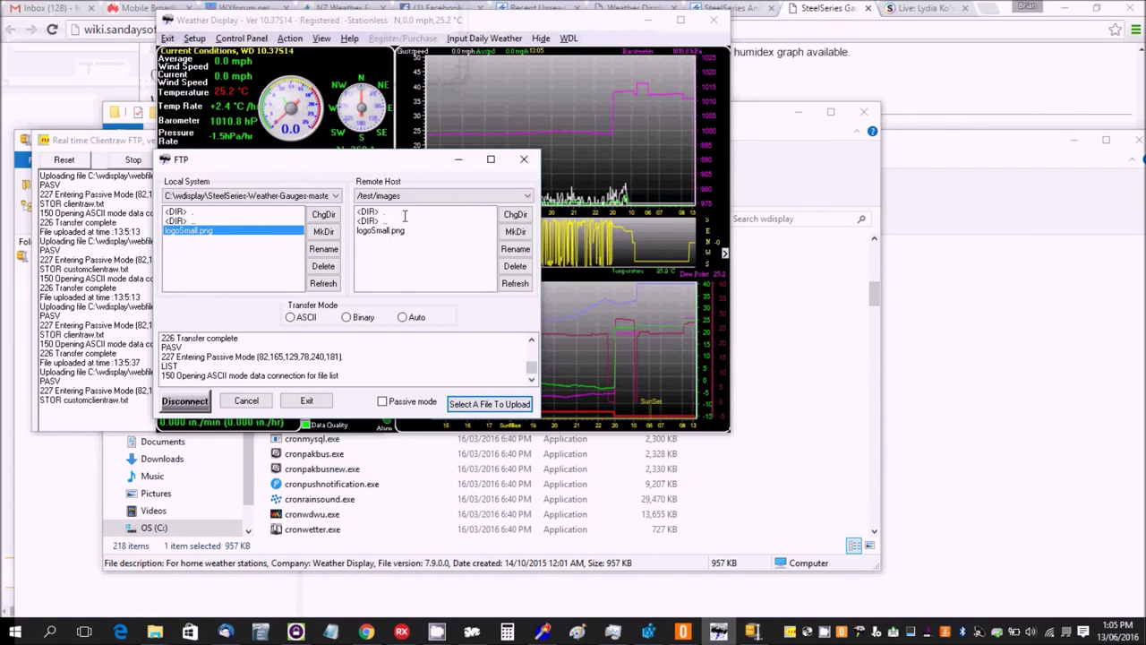
{"action": "double_click", "coordinate": [376, 221]}
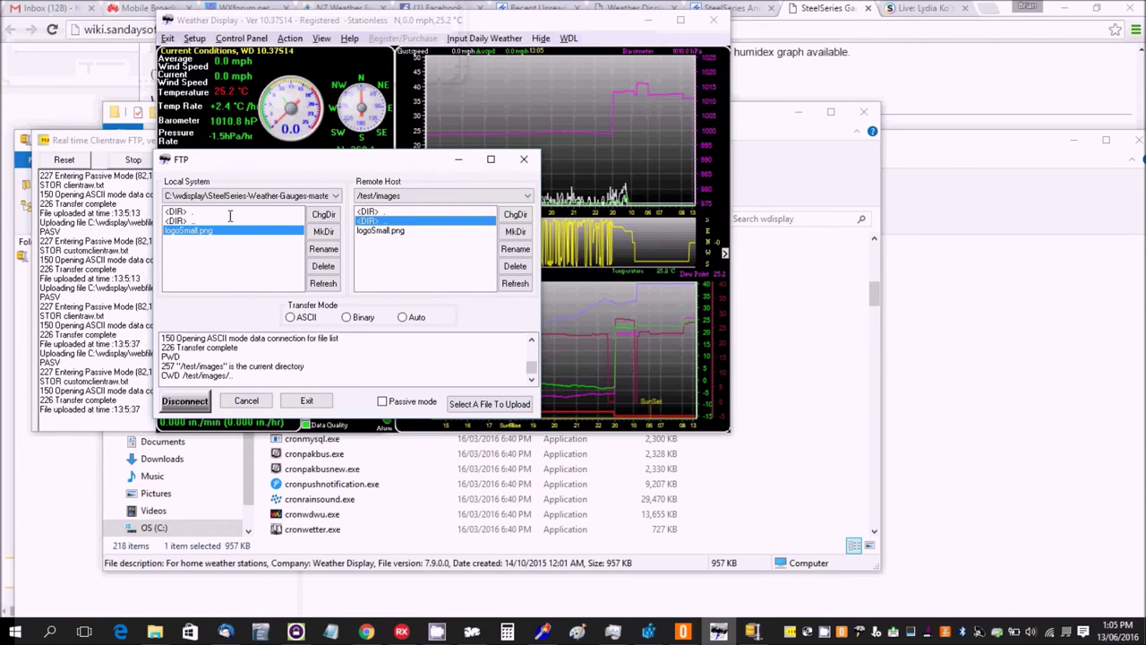
{"action": "double_click", "coordinate": [186, 219]}
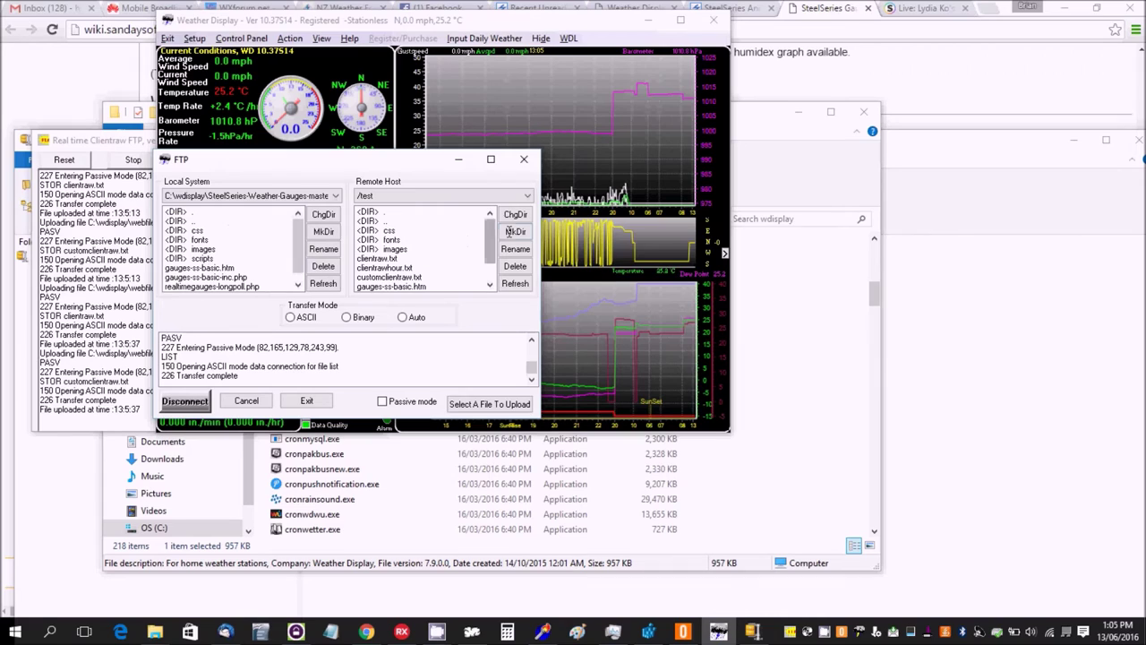
Create a scripts folder in /test on the server and open scripts on both sides
{"action": "left_click", "coordinate": [514, 231]}
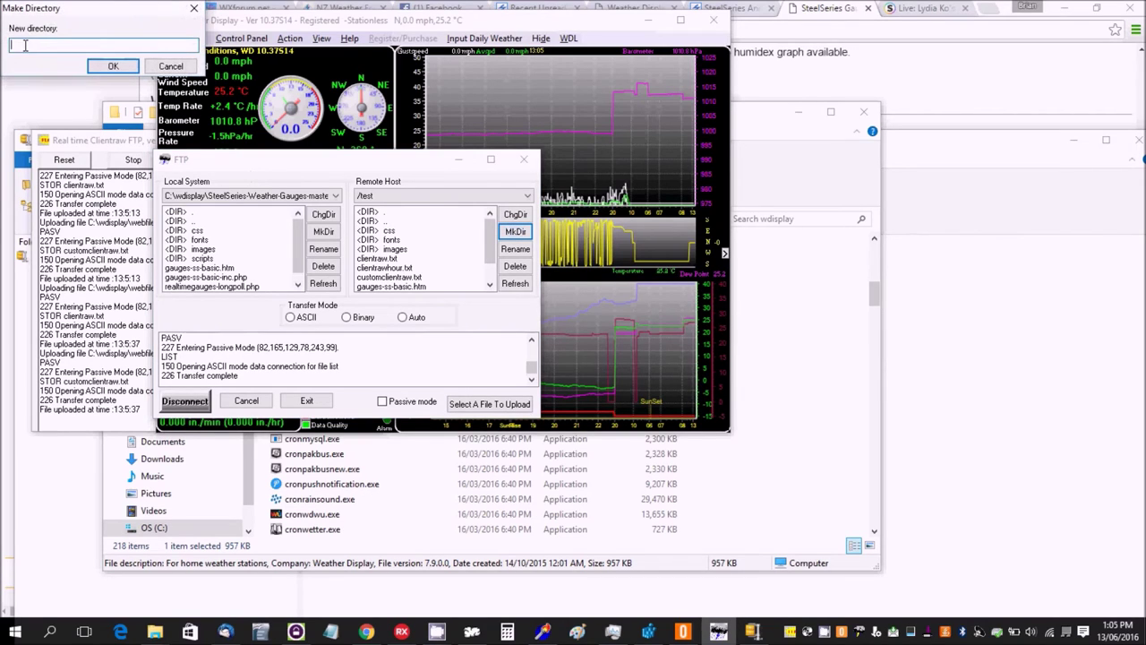
{"action": "left_click", "coordinate": [112, 66]}
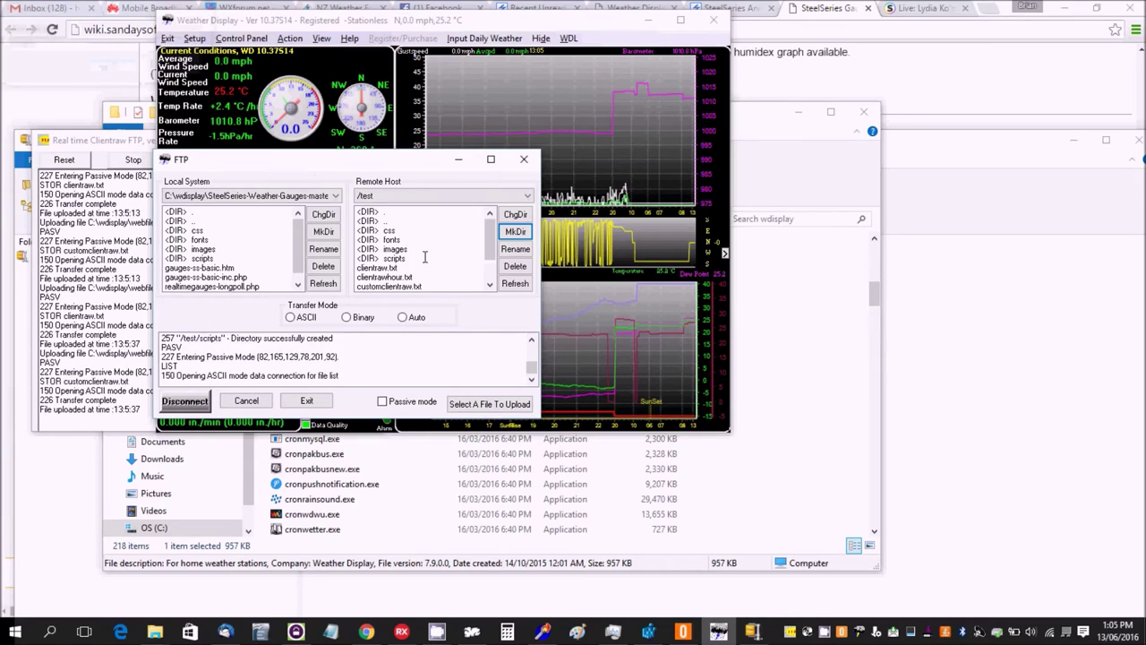
{"action": "left_click", "coordinate": [394, 258]}
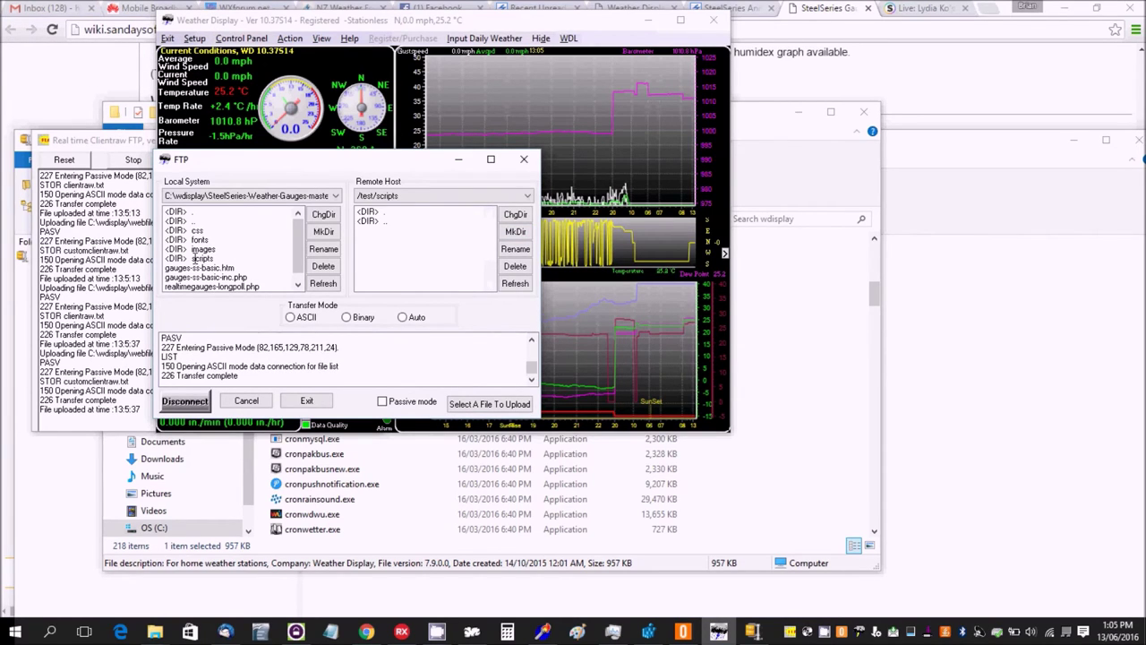
{"action": "double_click", "coordinate": [193, 258]}
Upload gauges.js, language.min.js, both RGraph scripts and steelseries_tween.min.js to /test/scripts
{"action": "left_click", "coordinate": [193, 241]}
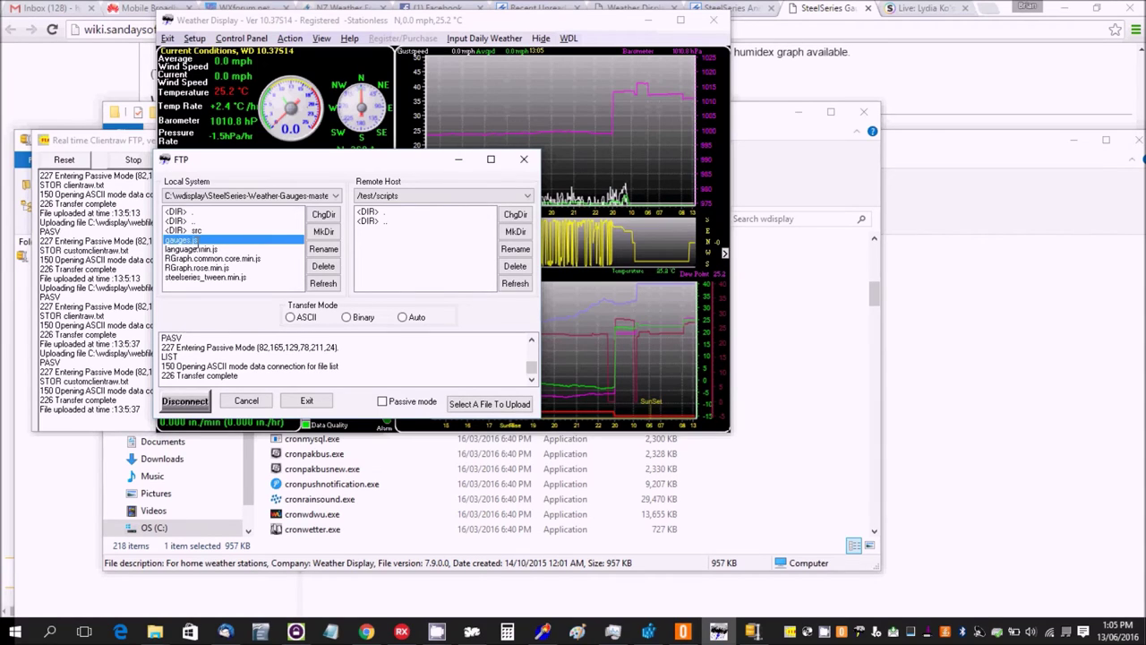
{"action": "key", "text": "ctrl+Down"}
{"action": "key", "text": "ctrl+Down"}
{"action": "key", "text": "ctrl+Down"}
{"action": "key", "text": "ctrl+Down"}
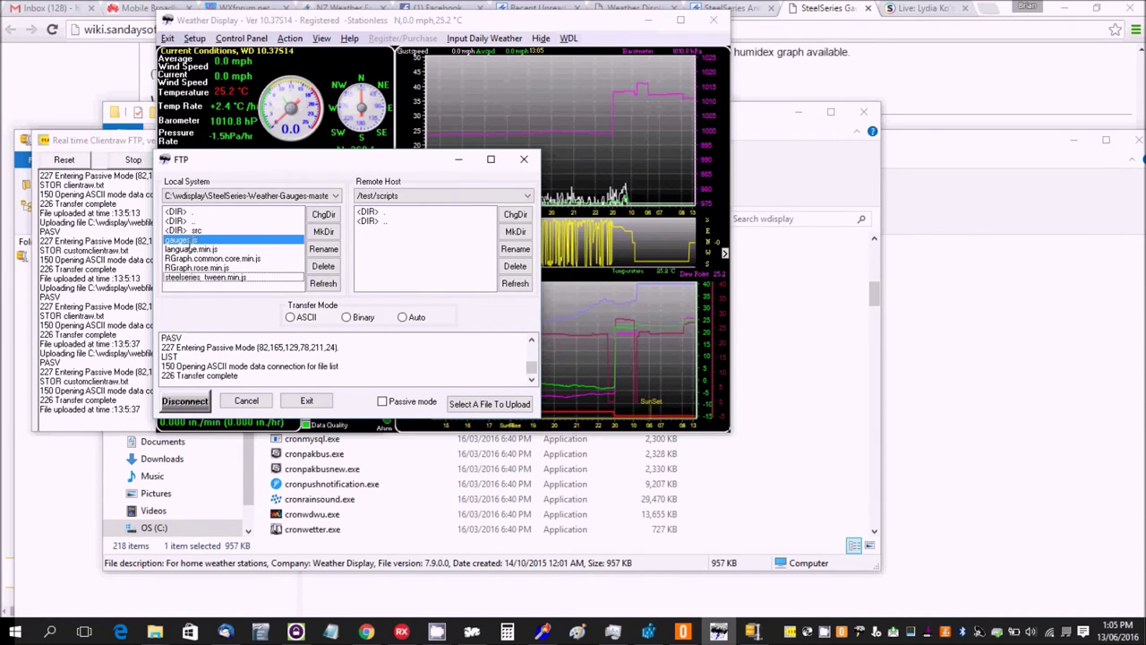
{"action": "left_click", "coordinate": [185, 250], "text": "ctrl"}
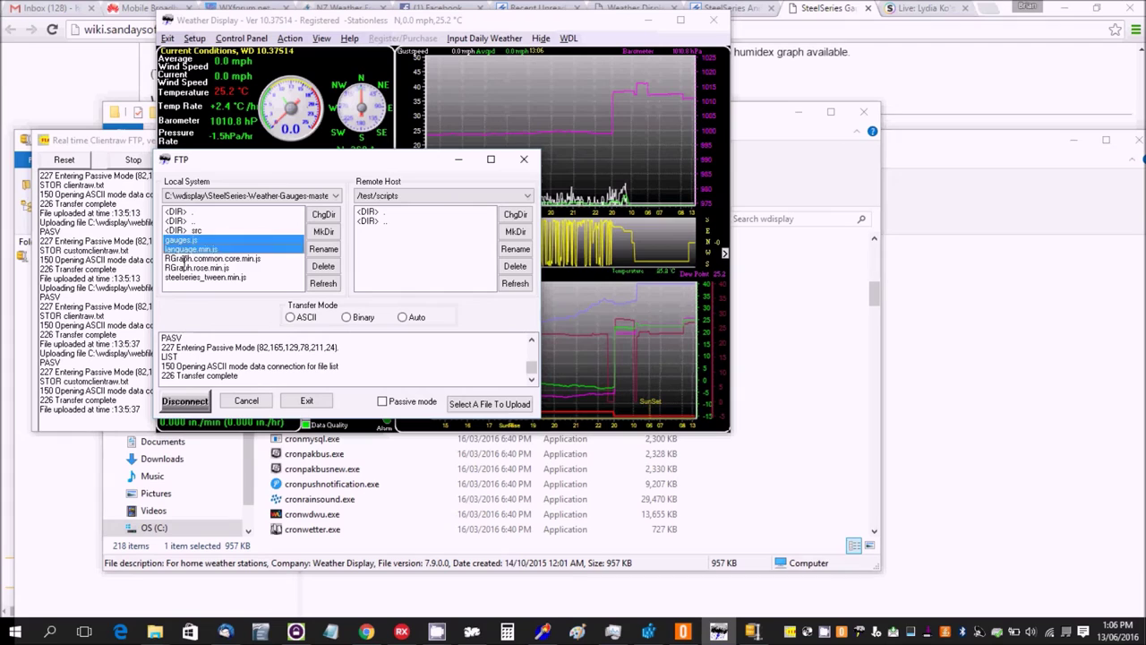
{"action": "left_click", "coordinate": [185, 259], "text": "ctrl"}
{"action": "left_click", "coordinate": [184, 269], "text": "ctrl"}
{"action": "left_click", "coordinate": [185, 278], "text": "ctrl"}
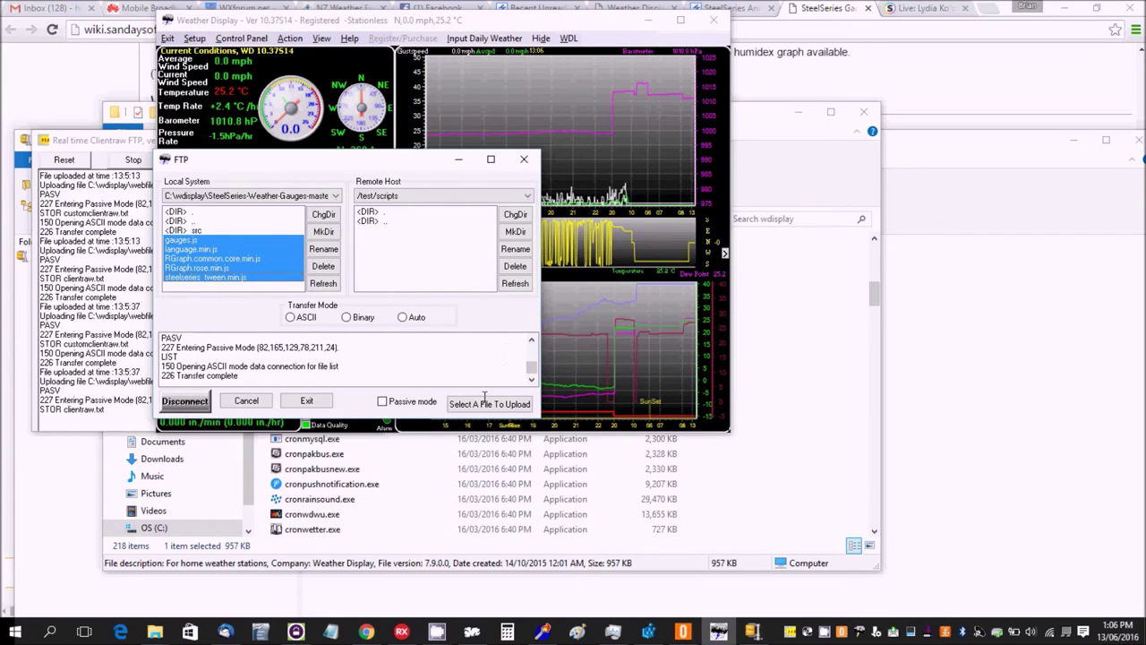
{"action": "left_click", "coordinate": [484, 402]}
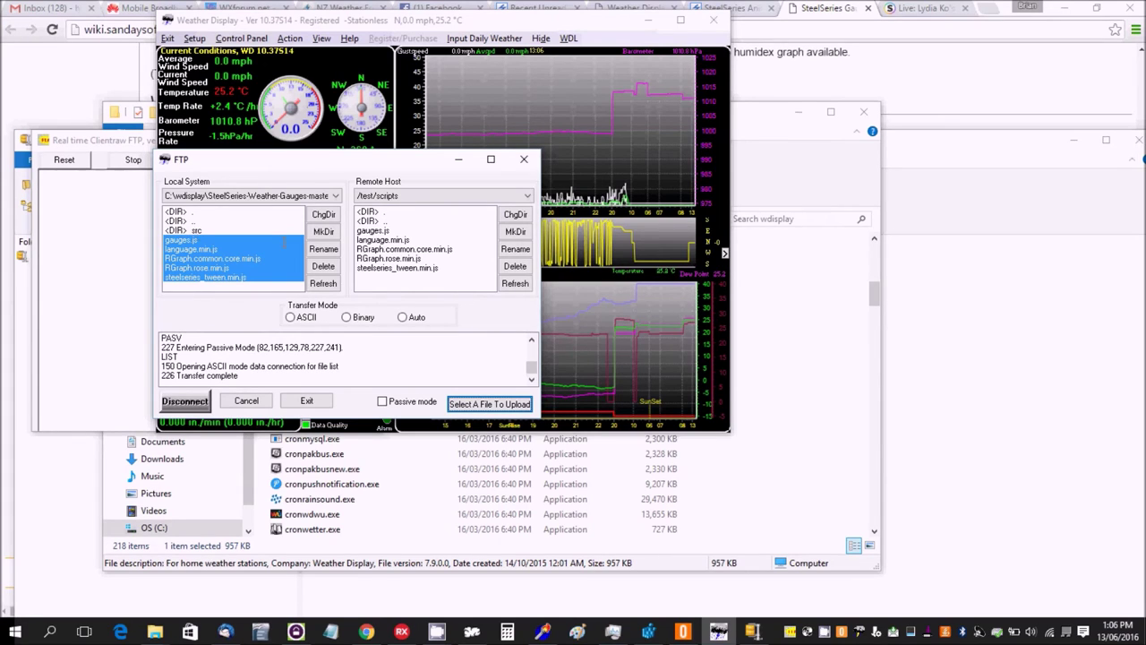
{"action": "left_click", "coordinate": [515, 232]}
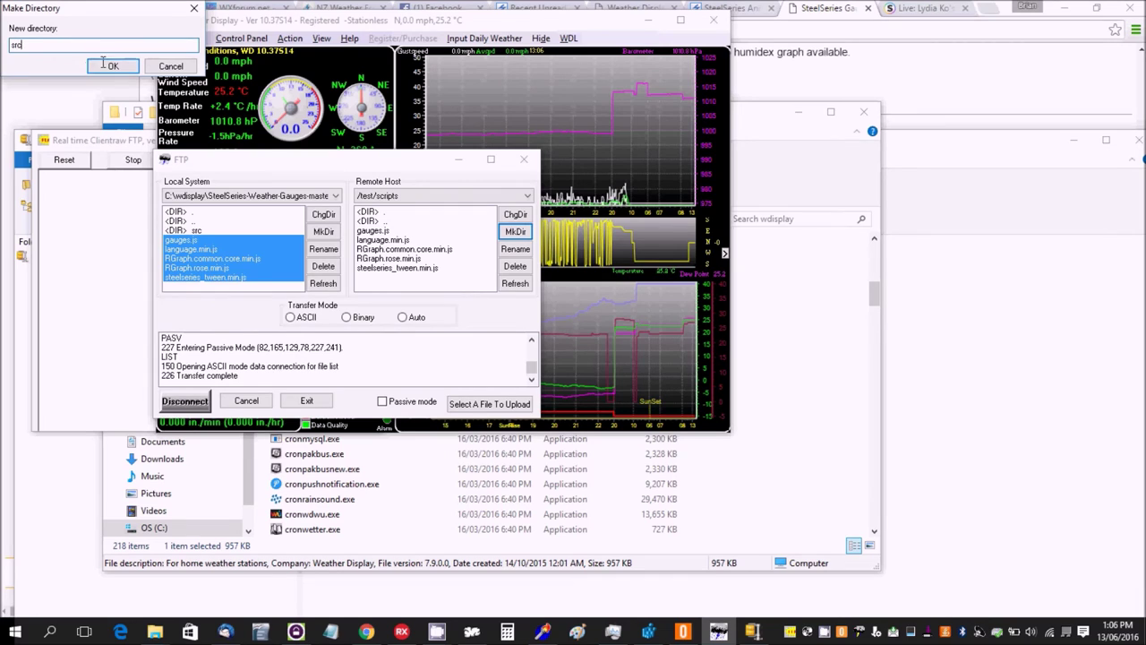
Create /test/scripts/src and upload language.js, RGraph, steelseries and tween scripts into it
{"action": "left_click", "coordinate": [100, 64]}
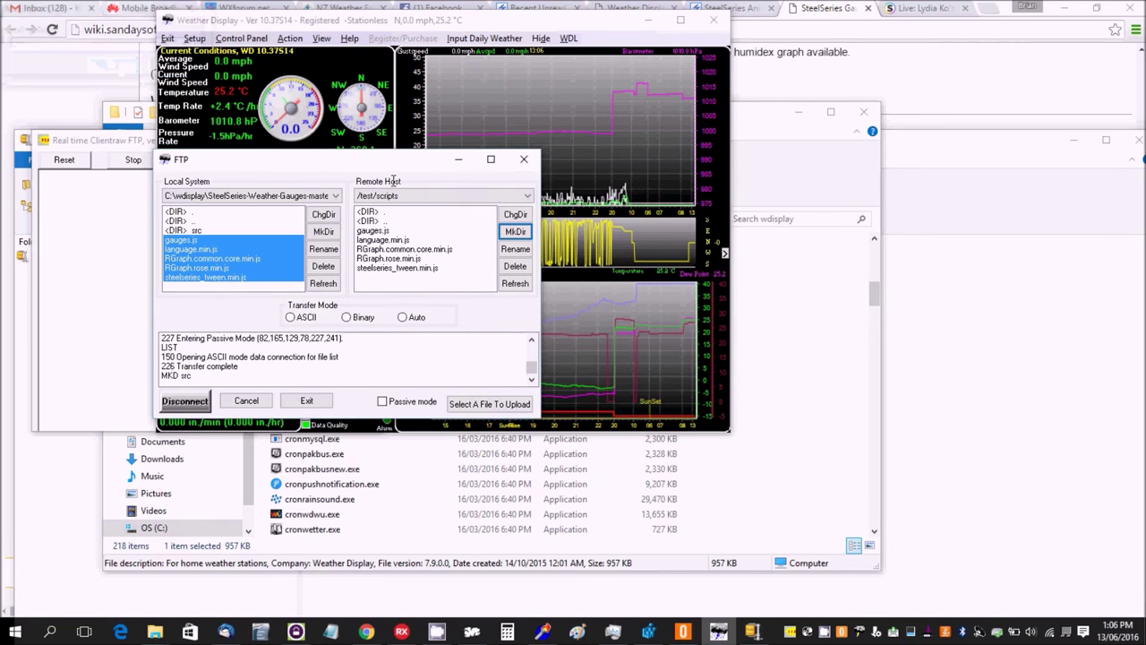
{"action": "double_click", "coordinate": [389, 230]}
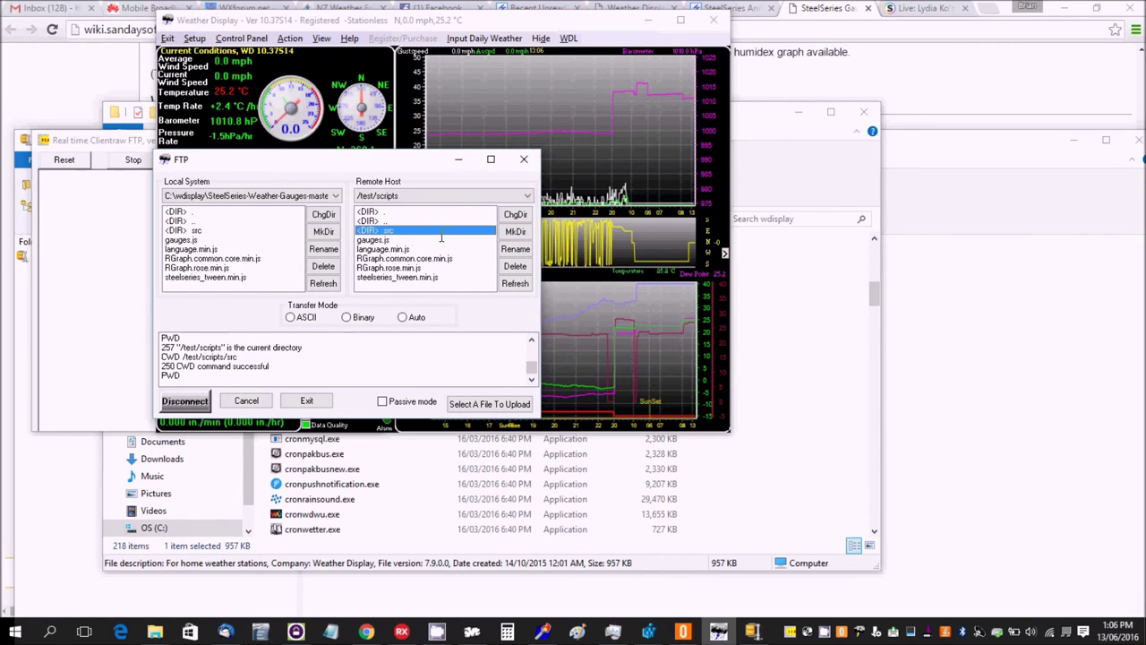
{"action": "left_click", "coordinate": [196, 231]}
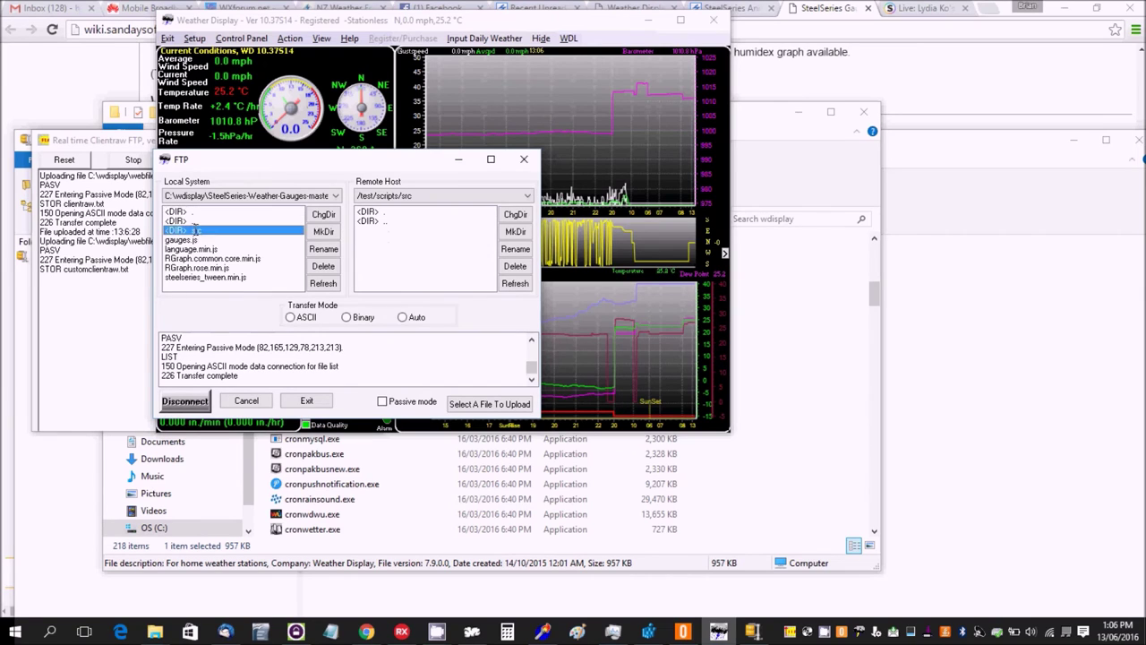
{"action": "double_click", "coordinate": [195, 230]}
{"action": "left_click", "coordinate": [195, 230]}
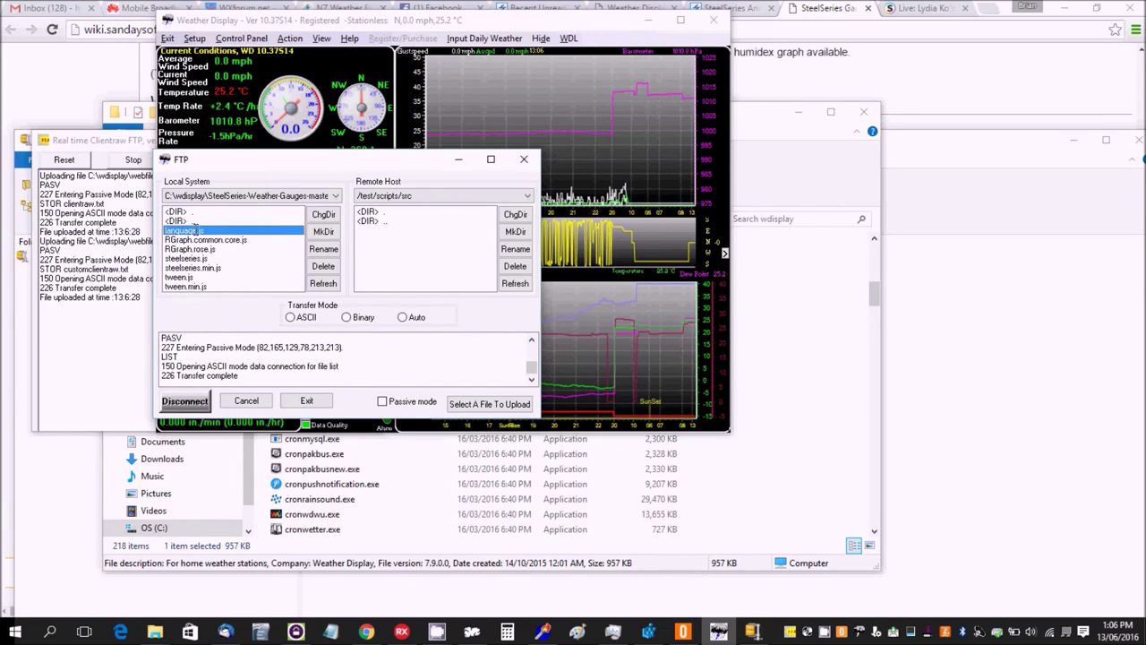
{"action": "left_click_drag", "start_coordinate": [195, 230], "coordinate": [187, 287]}
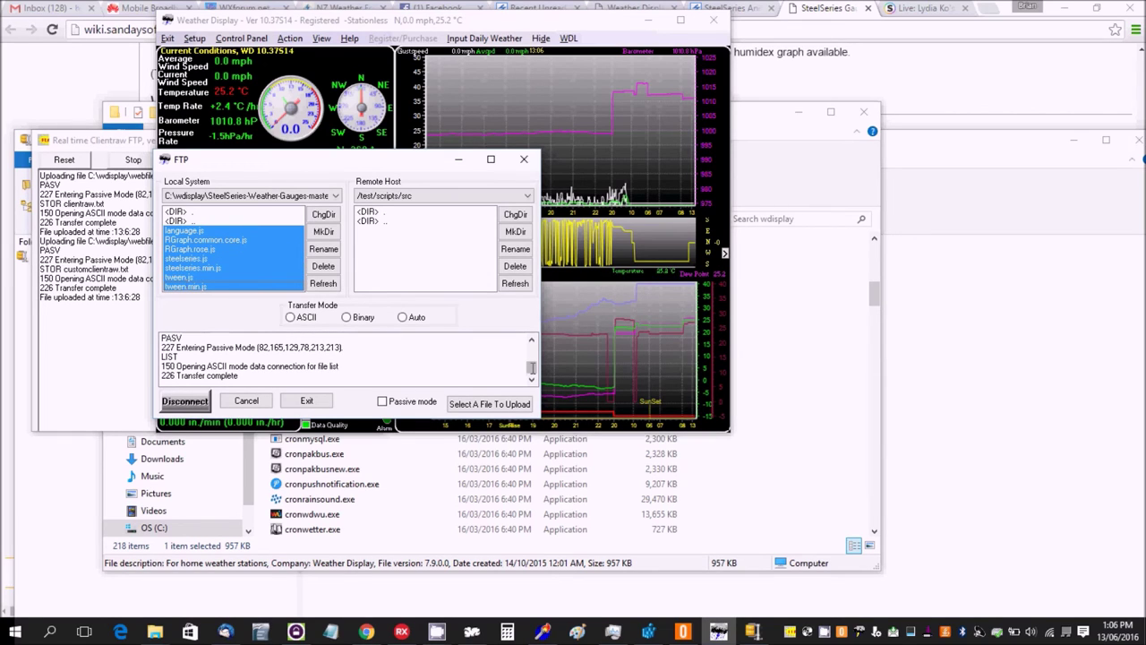
{"action": "left_click", "coordinate": [475, 403]}
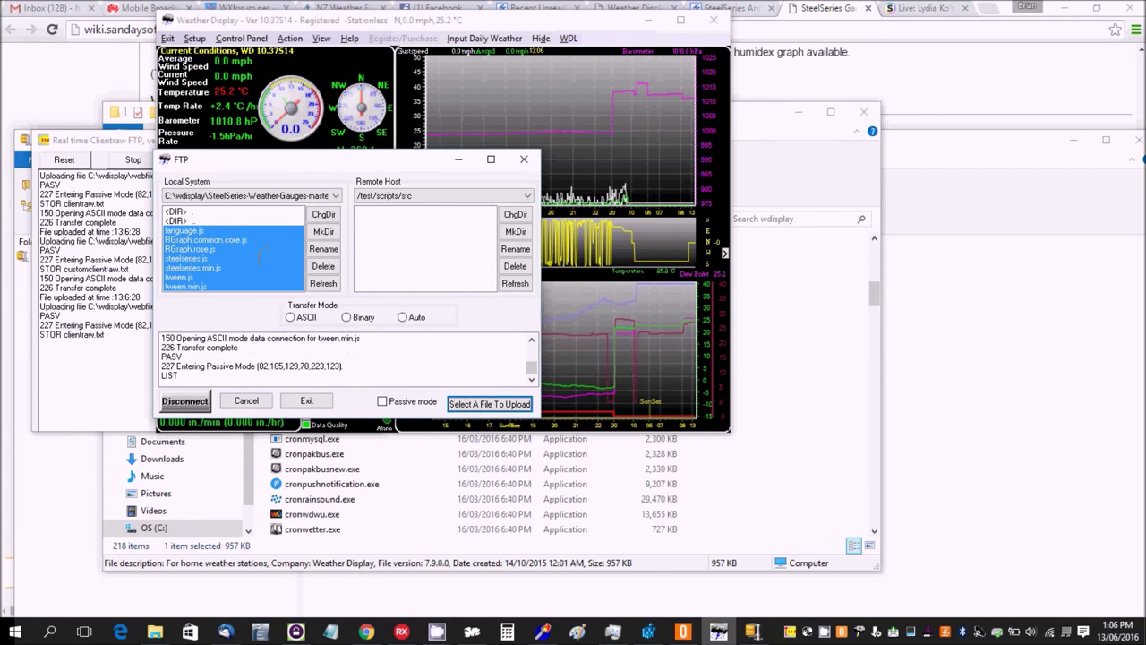
{"action": "left_click", "coordinate": [239, 285]}
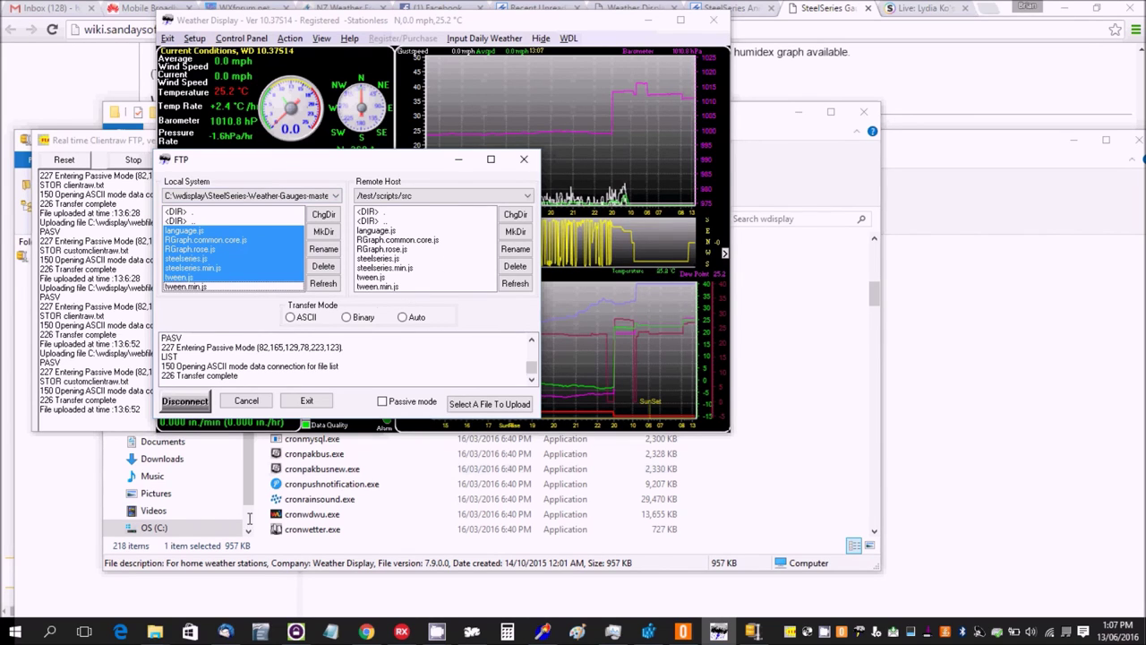
In the wdisplay Explorer window, open SteelSeries-Weather-Gauges-master > web_server
{"action": "left_click", "coordinate": [155, 631]}
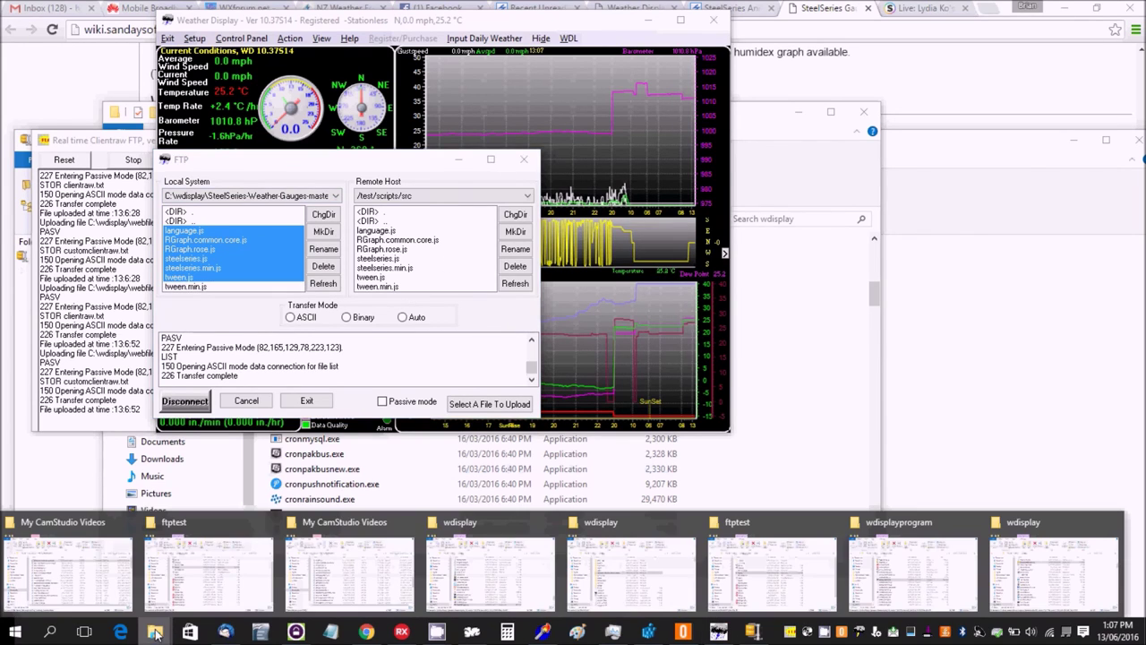
{"action": "left_click", "coordinate": [501, 530]}
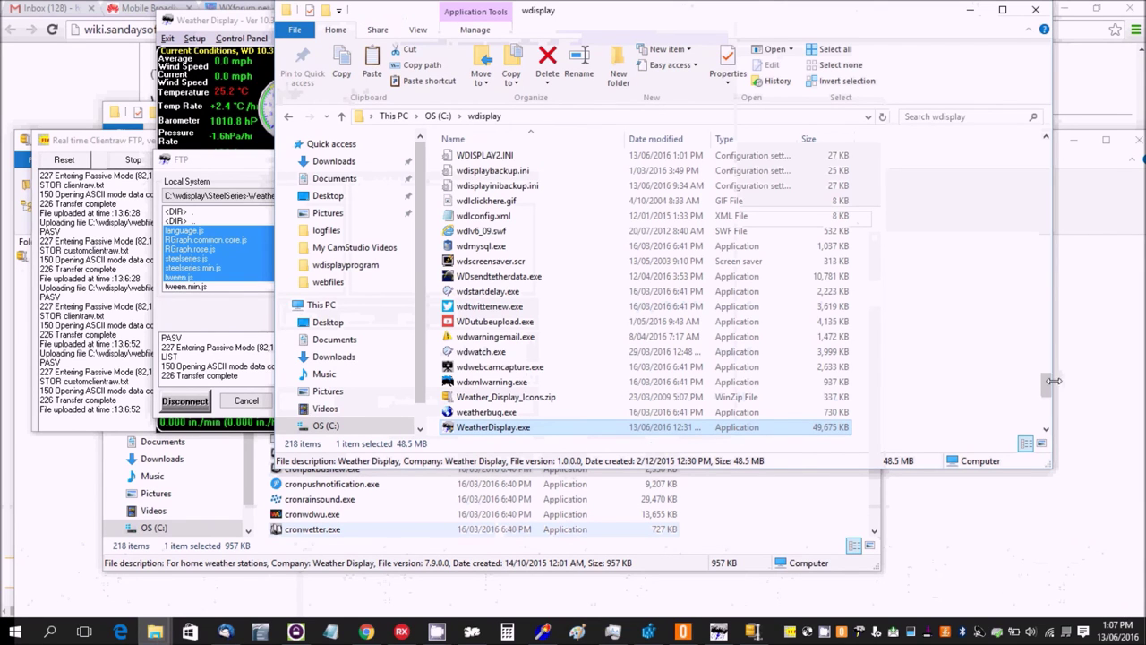
{"action": "left_click_drag", "start_coordinate": [1053, 380], "coordinate": [1031, 158]}
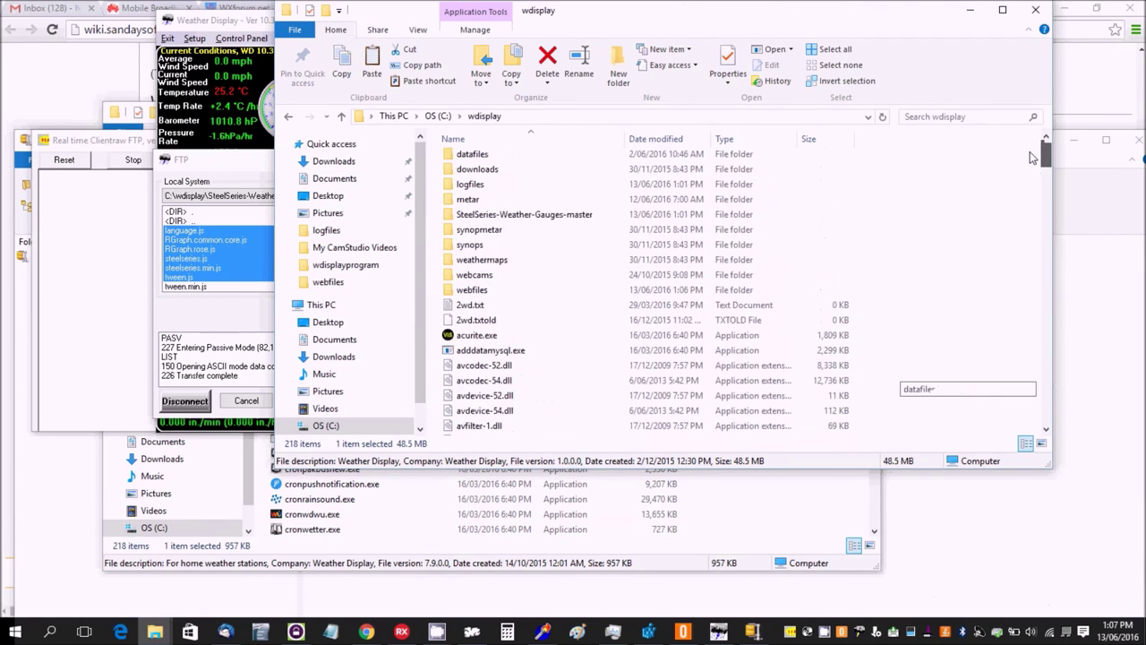
{"action": "double_click", "coordinate": [526, 231]}
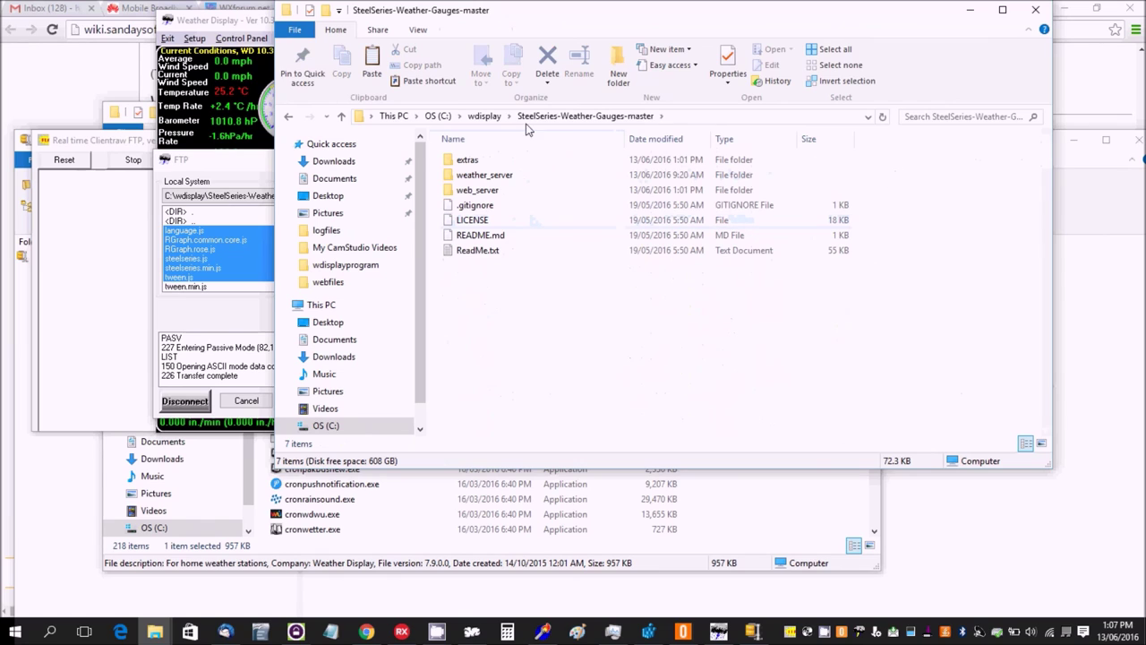
{"action": "double_click", "coordinate": [466, 190]}
Copy the full file name gauges-ss-basic.htm via Rename
{"action": "left_click", "coordinate": [491, 224]}
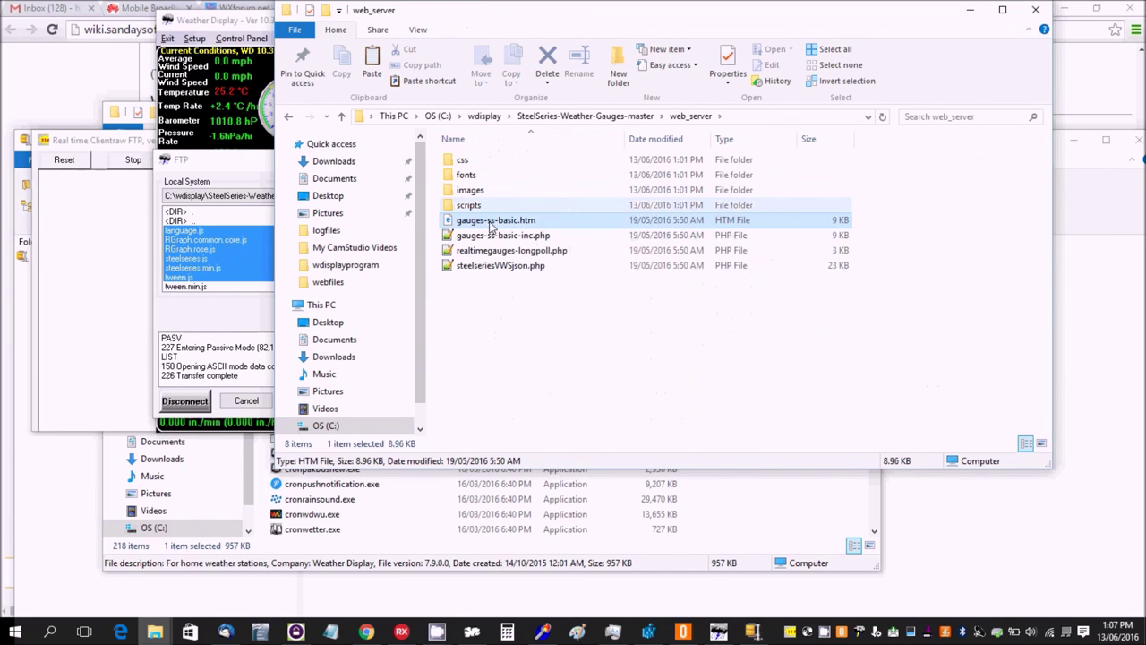
{"action": "right_click", "coordinate": [490, 225]}
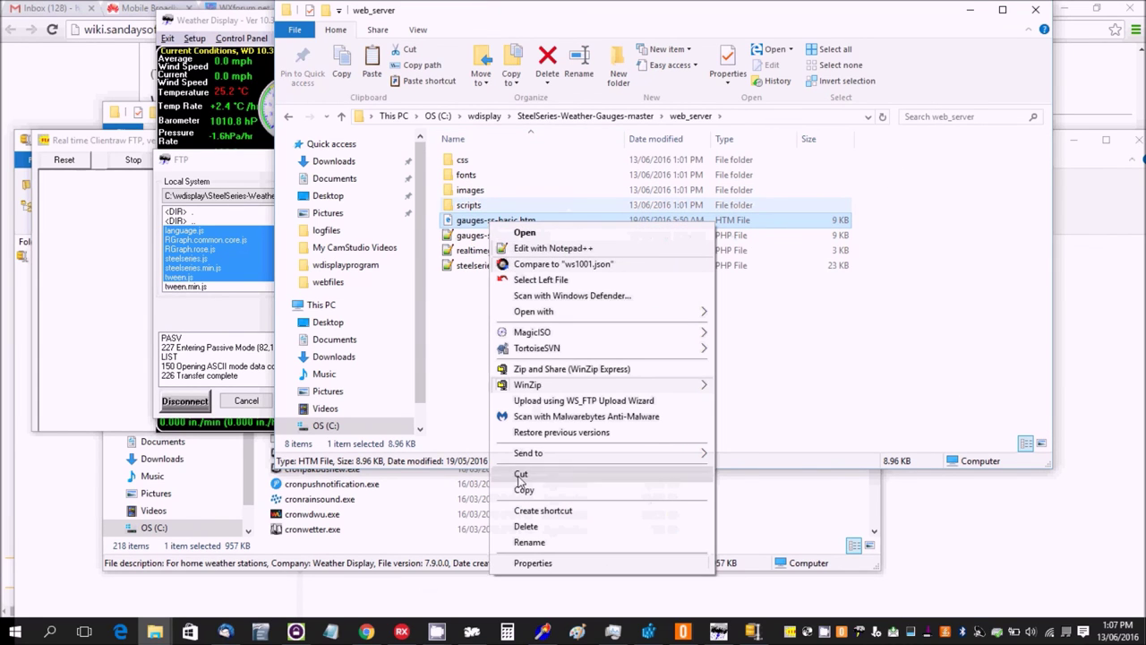
{"action": "left_click", "coordinate": [524, 542]}
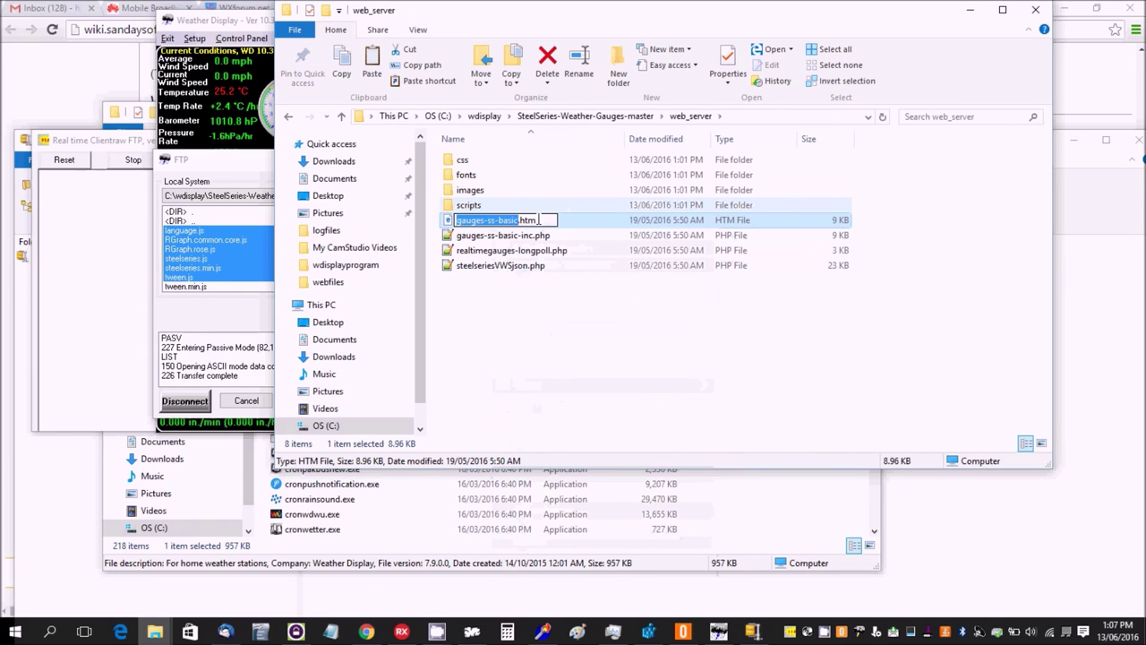
{"action": "key", "text": "ctrl+a"}
{"action": "right_click", "coordinate": [512, 219]}
{"action": "left_click", "coordinate": [534, 264]}
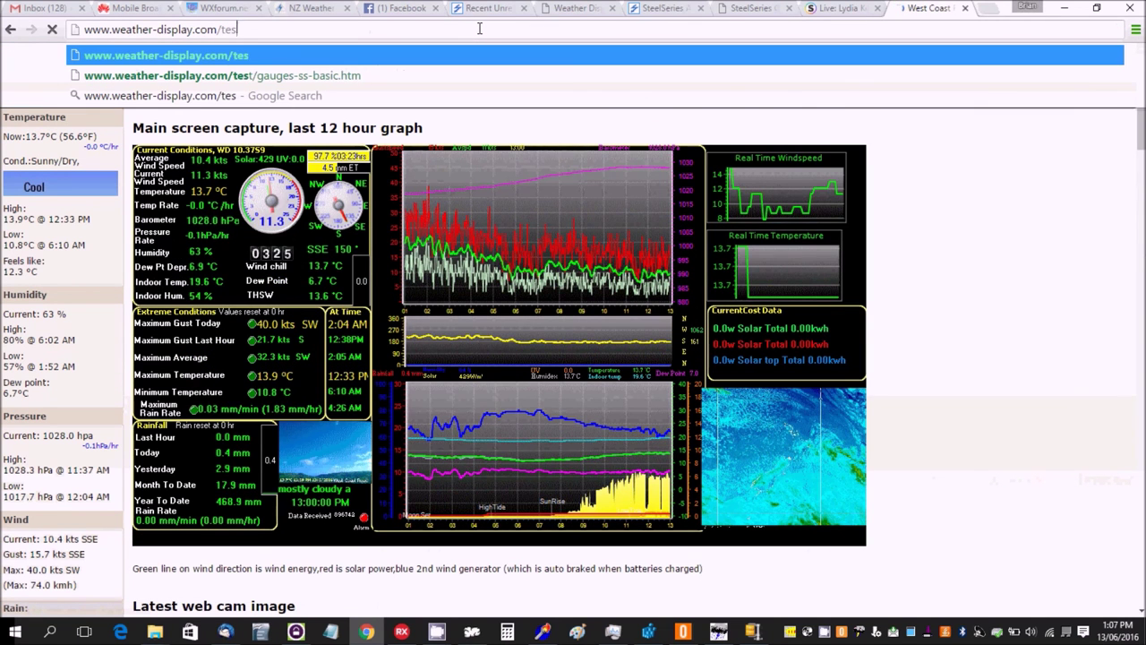
{"action": "type", "text": "t/"}
{"action": "right_click", "coordinate": [271, 25]}
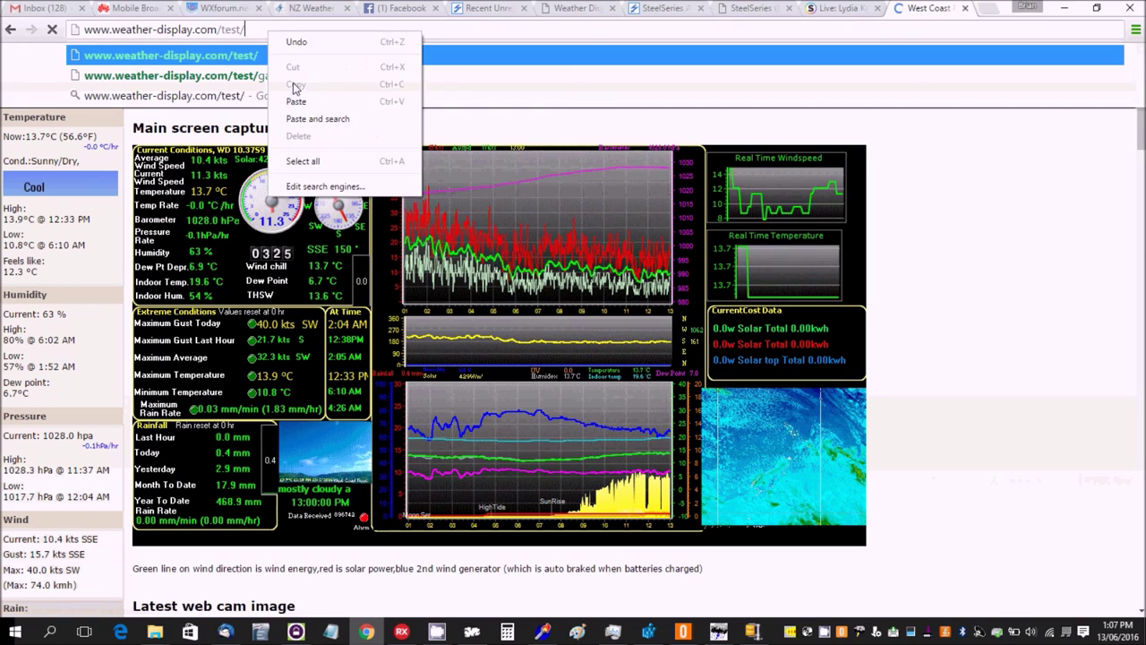
{"action": "left_click", "coordinate": [294, 97]}
{"action": "key", "text": "Return"}
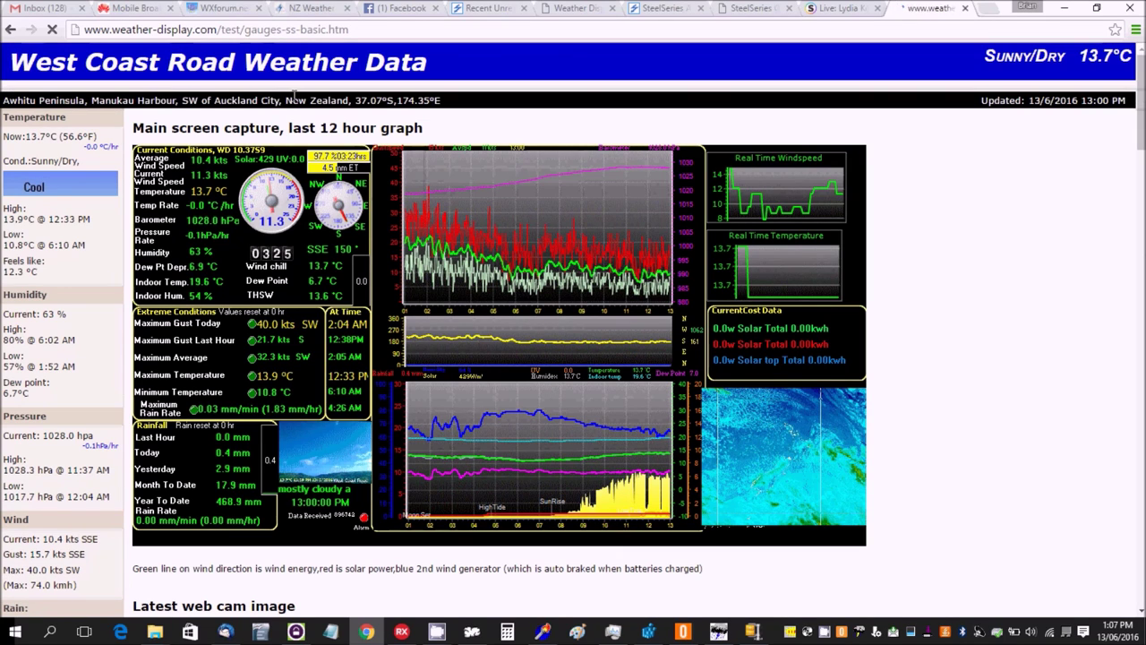